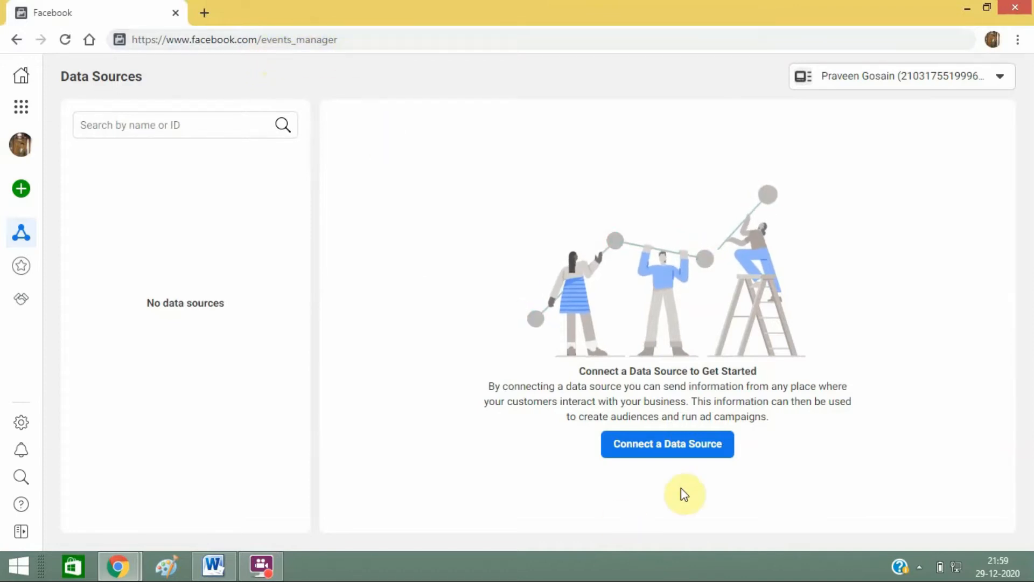
Step: Start connecting a new Web data source with Facebook Pixel as the connection method
{"action": "left_click", "coordinate": [681, 457]}
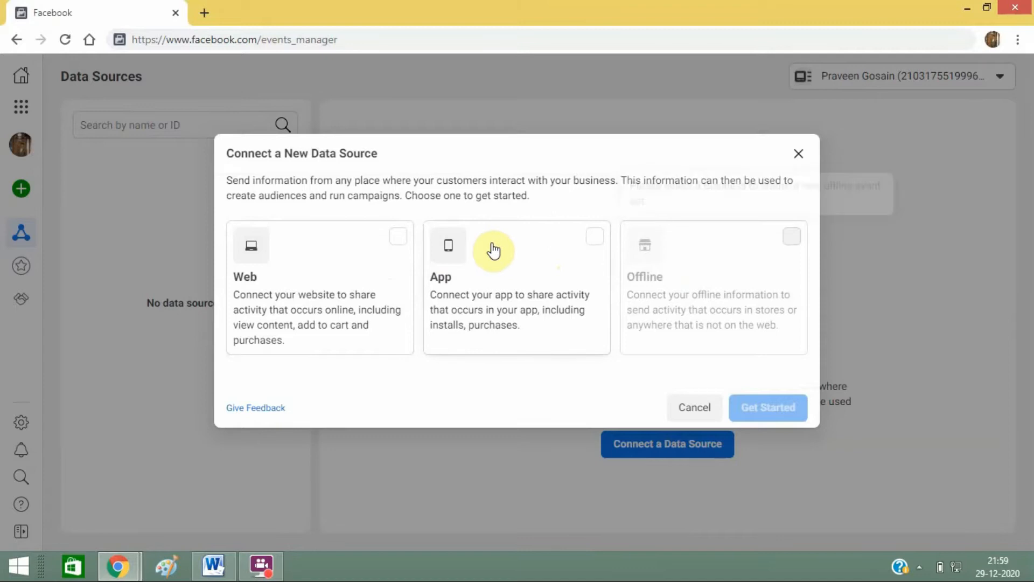
{"action": "left_click", "coordinate": [398, 248]}
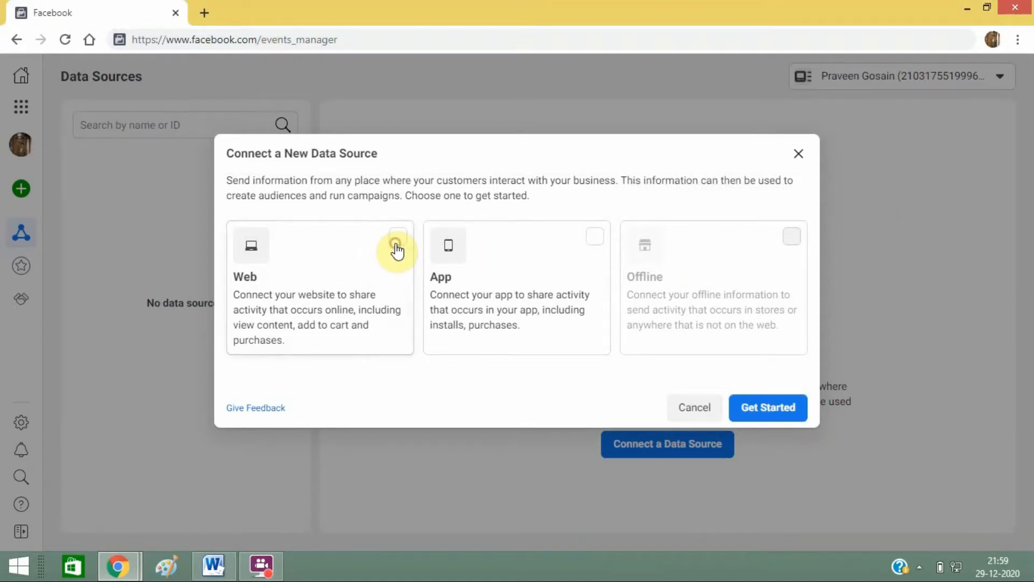
{"action": "left_click", "coordinate": [765, 406]}
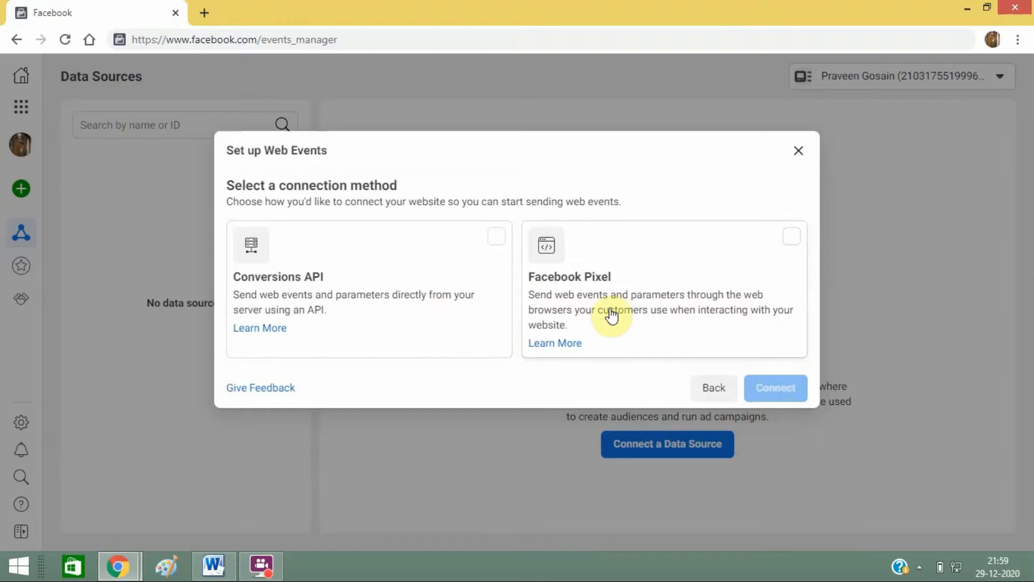
{"action": "left_click", "coordinate": [777, 249]}
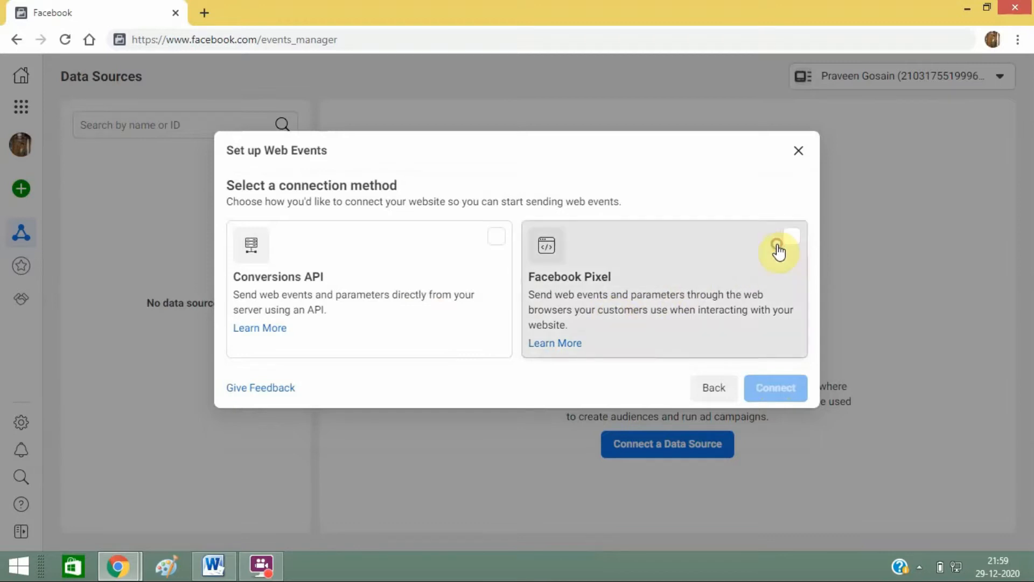
{"action": "left_click", "coordinate": [778, 411]}
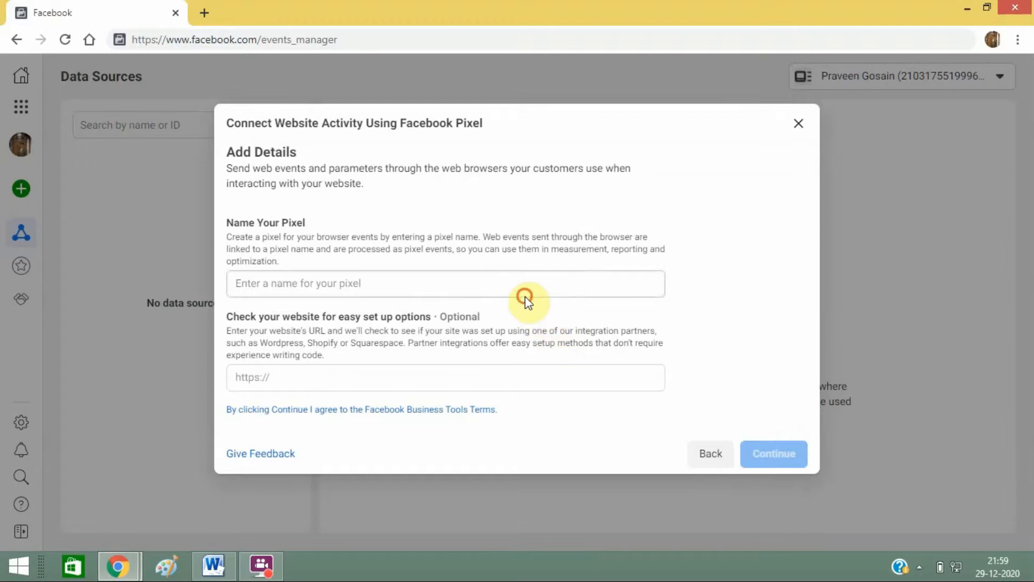
Step: Name the pixel Digital Today and enter digital-today.com as the website to check for easy setup options
{"action": "left_click", "coordinate": [518, 286]}
{"action": "type", "text": "Digital Today"}
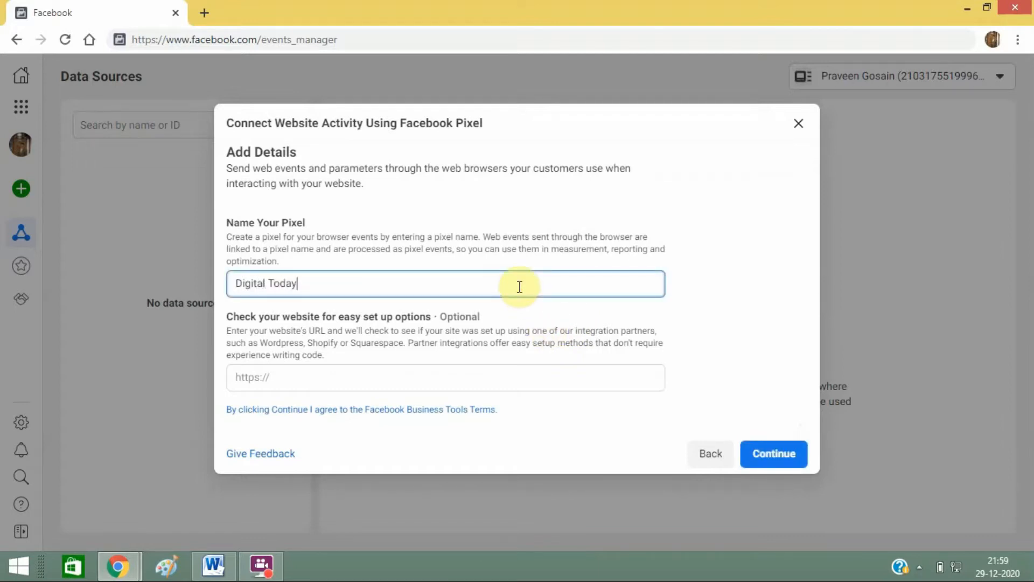
{"action": "key", "text": "Tab"}
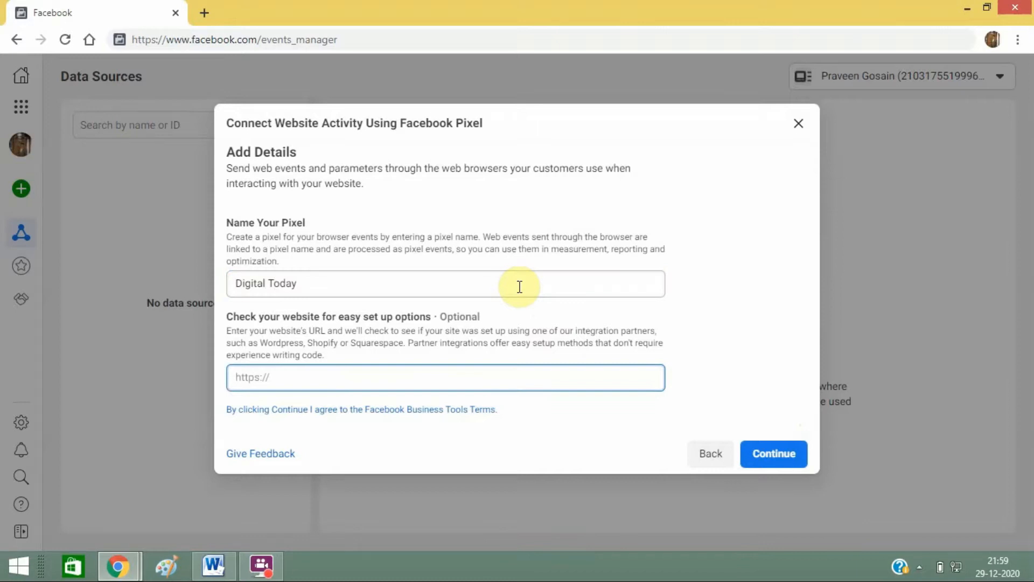
{"action": "key", "text": "ctrl+t"}
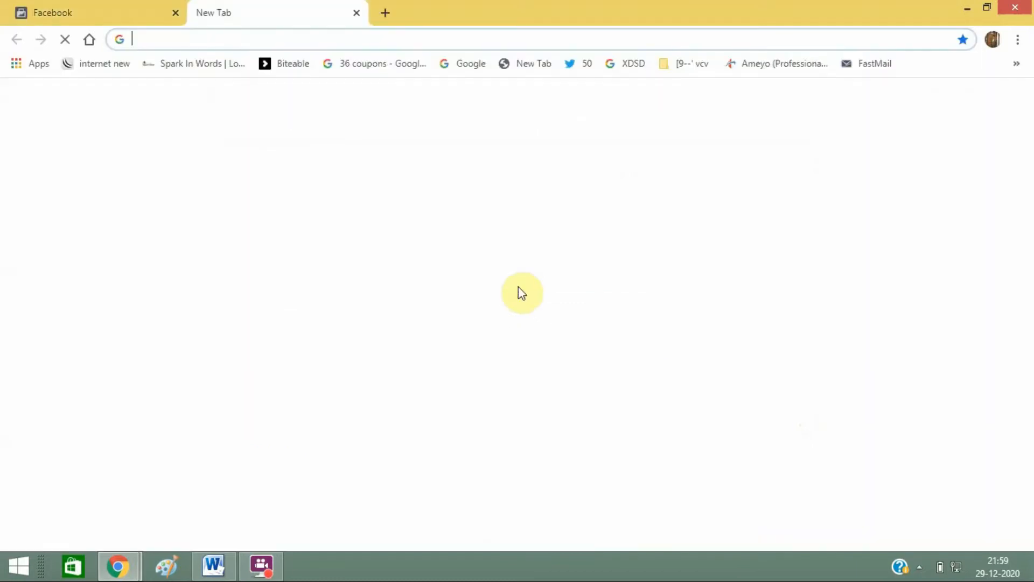
{"action": "type", "text": "di"}
{"action": "key", "text": "End"}
{"action": "key", "text": "ctrl+a"}
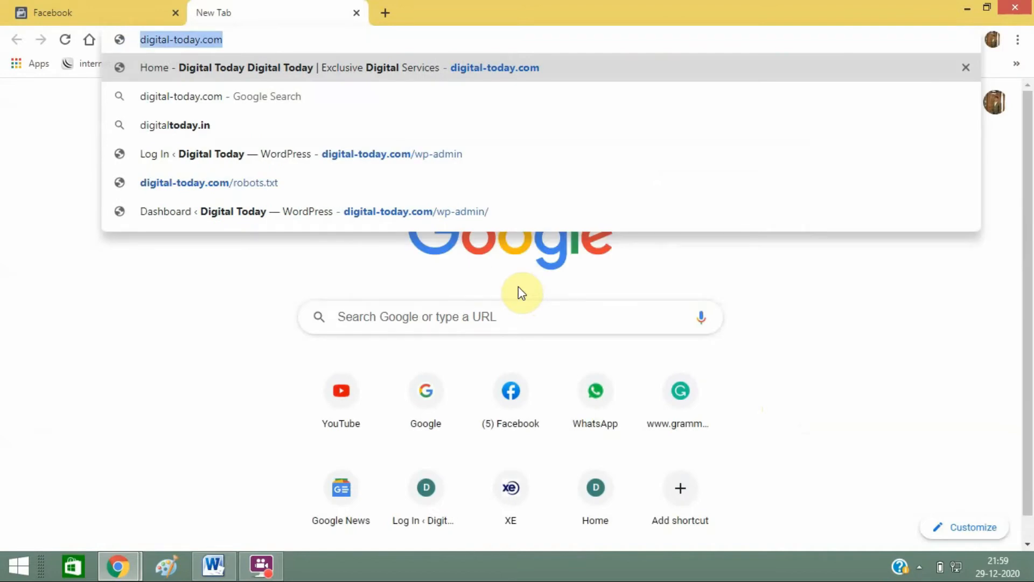
{"action": "key", "text": "ctrl+c"}
{"action": "key", "text": "ctrl+shift+Tab"}
{"action": "key", "text": "ctrl+v"}
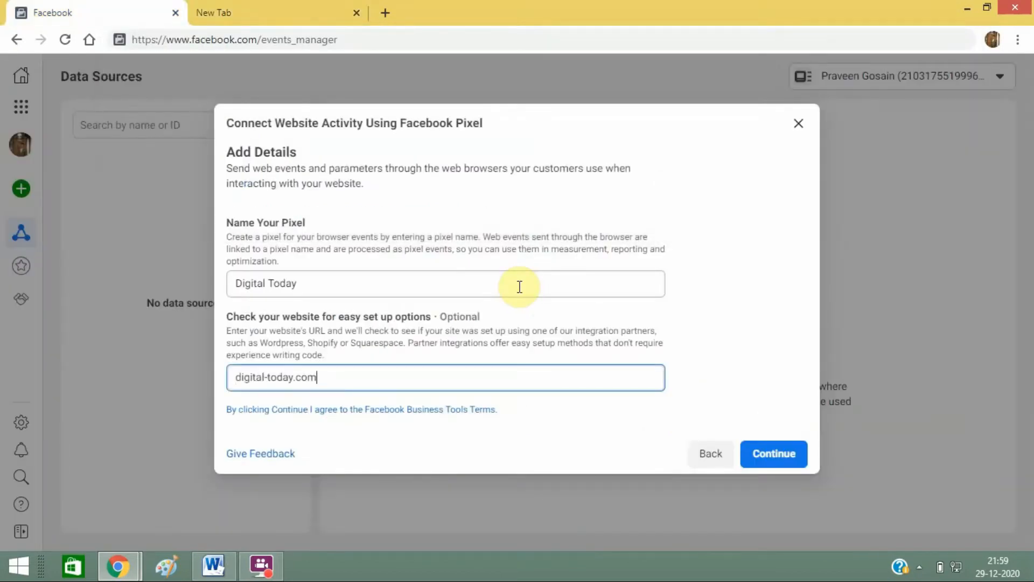
Step: Load digital-today.com, replace the pixel's website entry with the address copied from the loaded site, and continue the setup
{"action": "key", "text": "ctrl+Tab"}
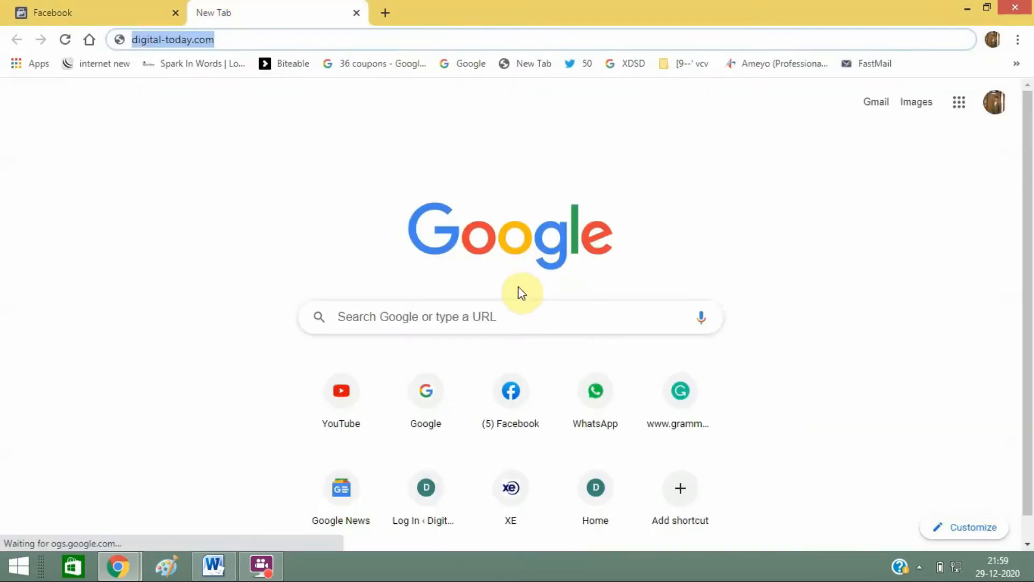
{"action": "key", "text": "Return"}
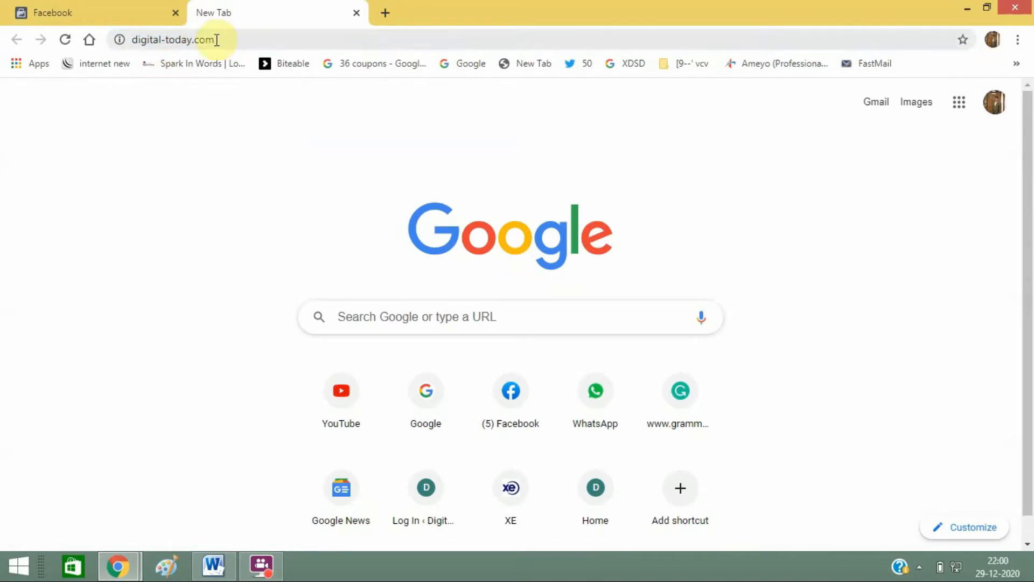
{"action": "left_click", "coordinate": [220, 39]}
{"action": "key", "text": "End"}
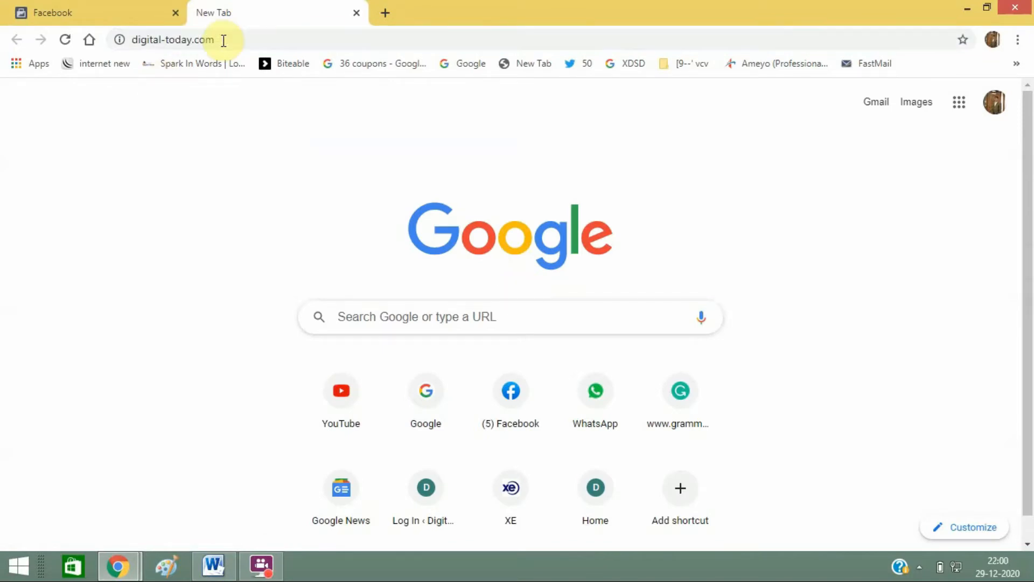
{"action": "left_click", "coordinate": [223, 41]}
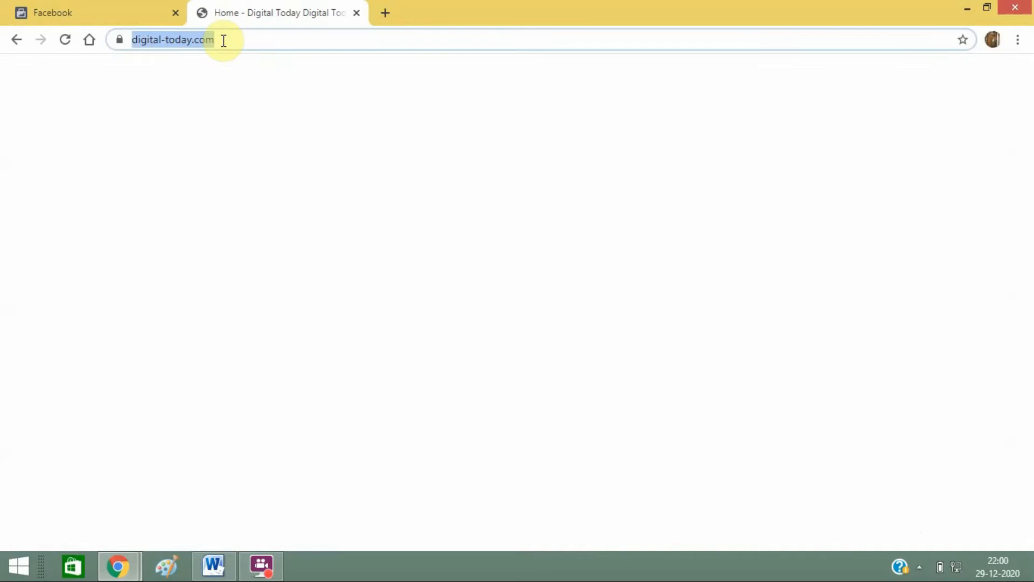
{"action": "key", "text": "ctrl+c"}
{"action": "left_click", "coordinate": [132, 6]}
{"action": "key", "text": "ctrl+a"}
{"action": "key", "text": "ctrl+v"}
{"action": "left_click", "coordinate": [774, 459]}
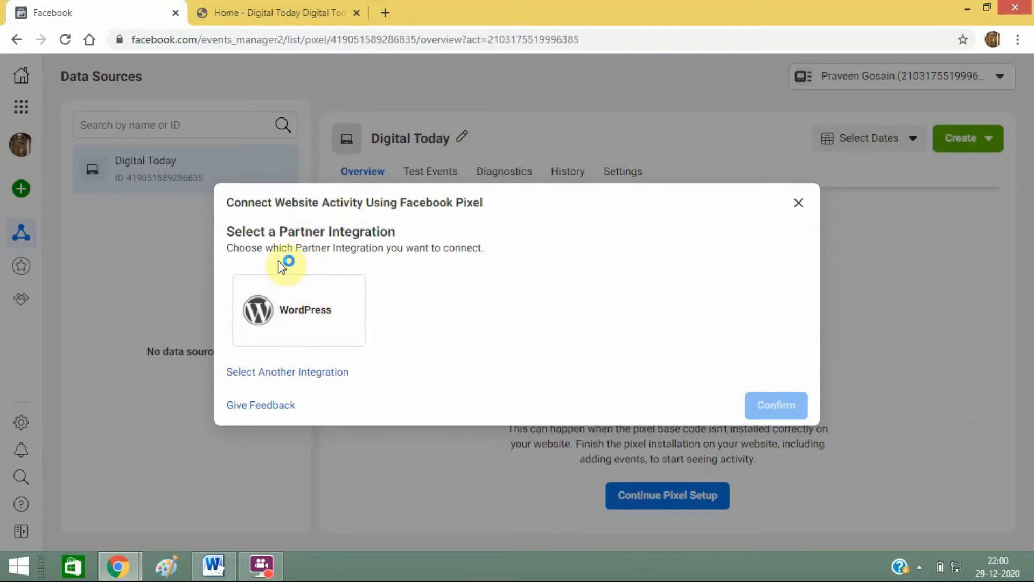
Step: Choose WordPress as the partner integration and include Advanced Matching in its features
{"action": "left_click", "coordinate": [295, 308]}
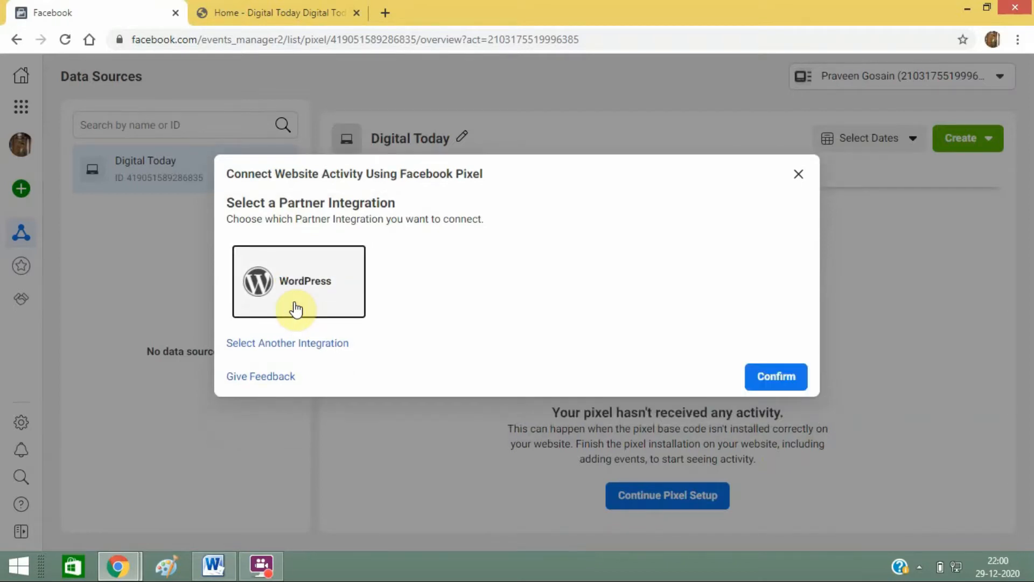
{"action": "left_click", "coordinate": [774, 372]}
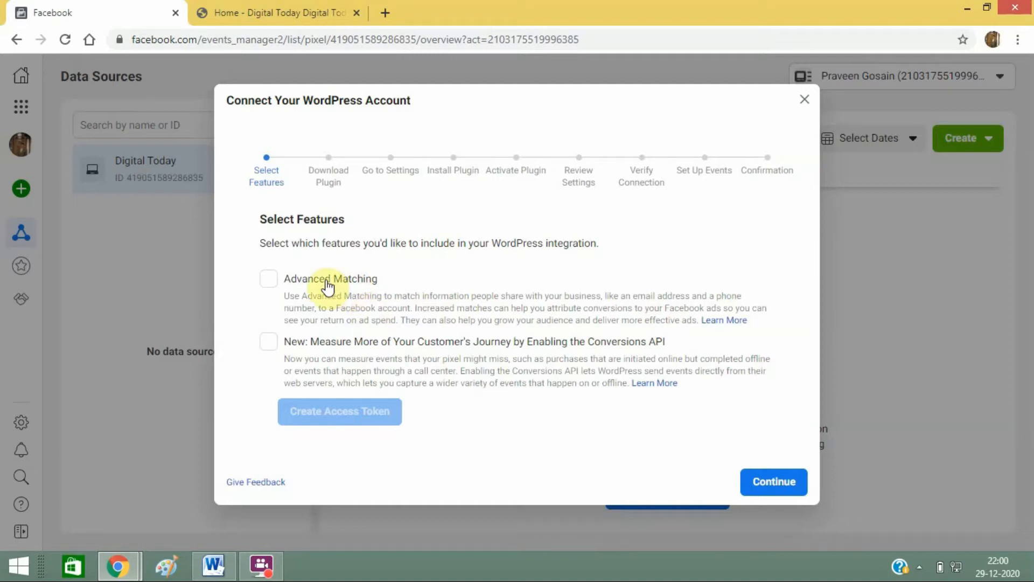
{"action": "left_click", "coordinate": [270, 266]}
{"action": "left_click", "coordinate": [274, 287]}
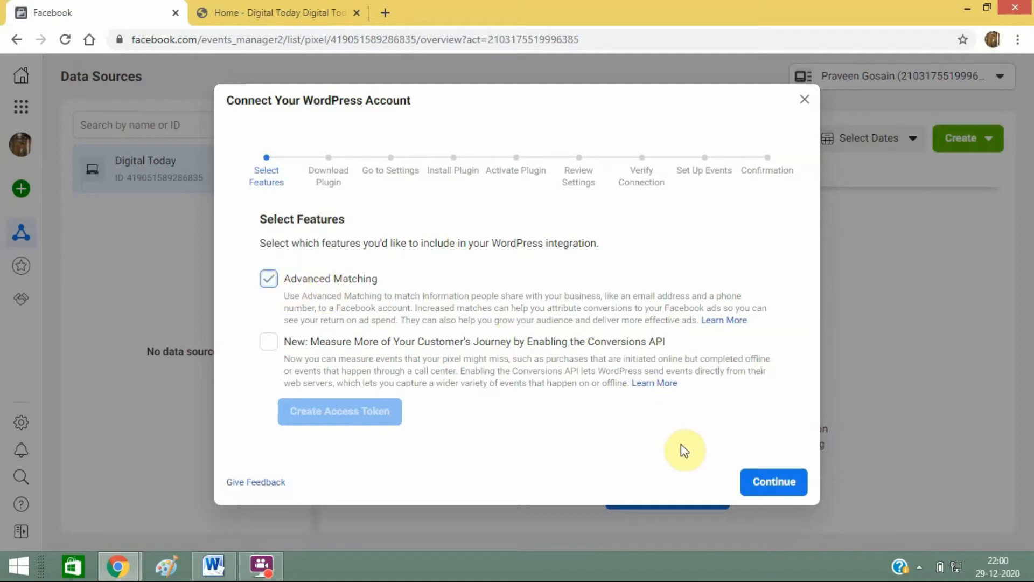
{"action": "left_click", "coordinate": [763, 492]}
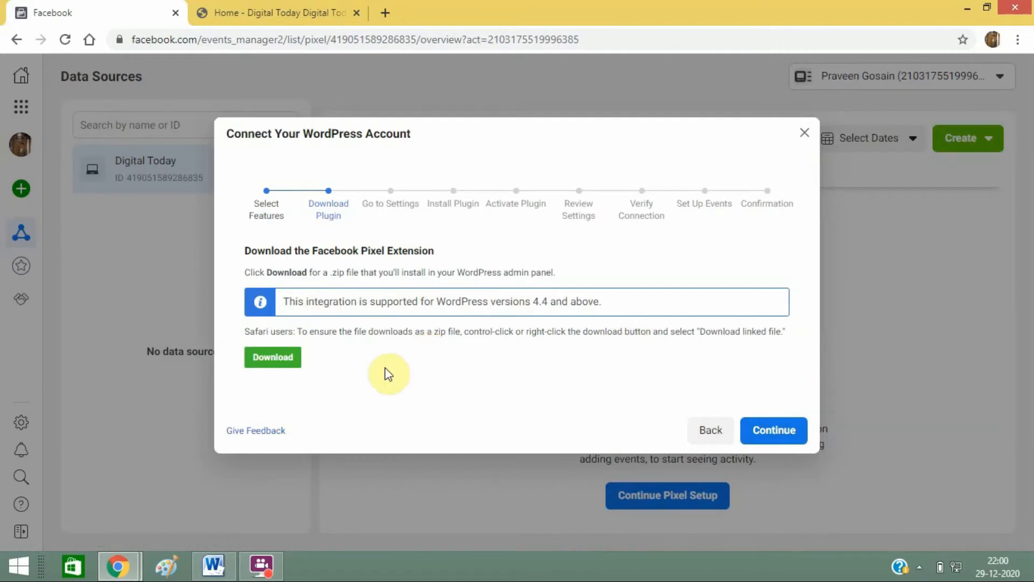
Step: Look through the Go to Settings and Install Plugin instructions, then return to the Go to Settings stage
{"action": "left_click", "coordinate": [774, 430]}
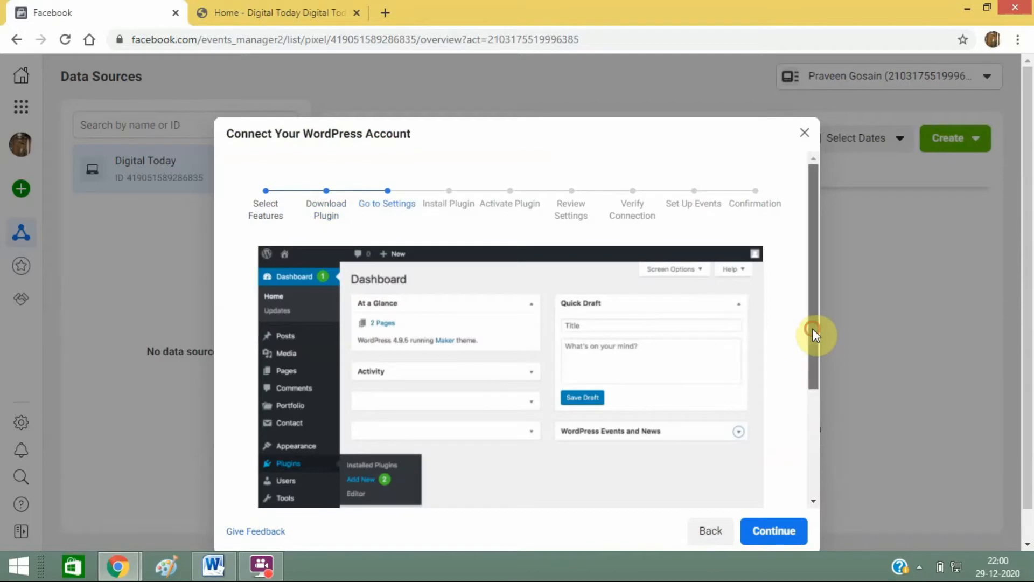
{"action": "left_click_drag", "start_coordinate": [813, 334], "coordinate": [813, 438]}
{"action": "left_click", "coordinate": [770, 532]}
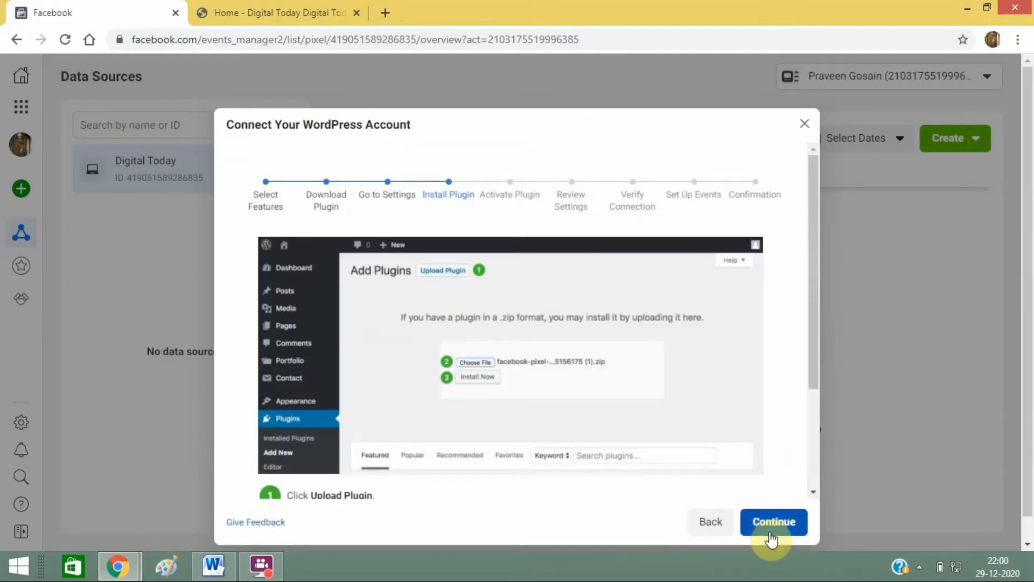
{"action": "left_click", "coordinate": [386, 180]}
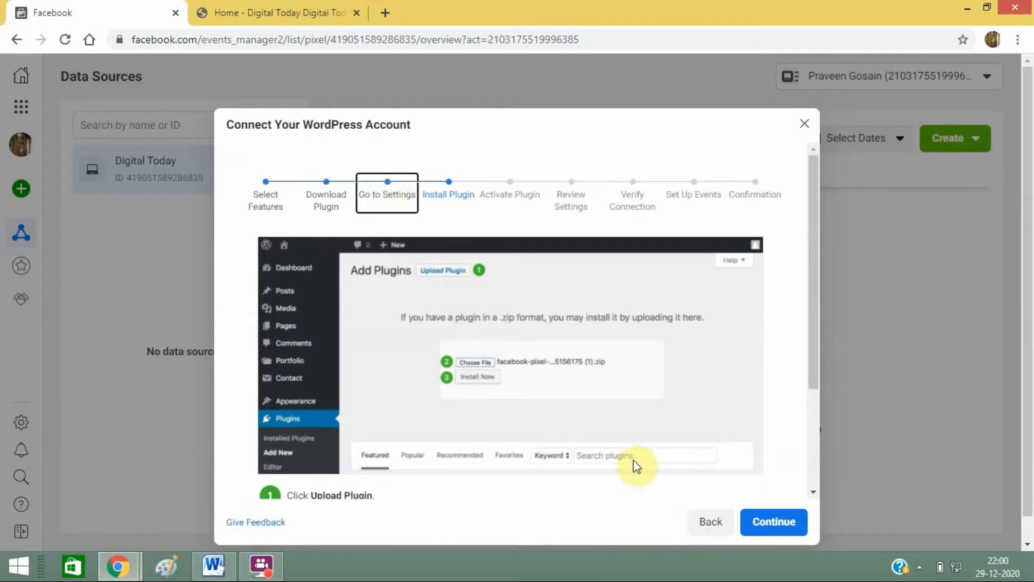
{"action": "left_click", "coordinate": [711, 521]}
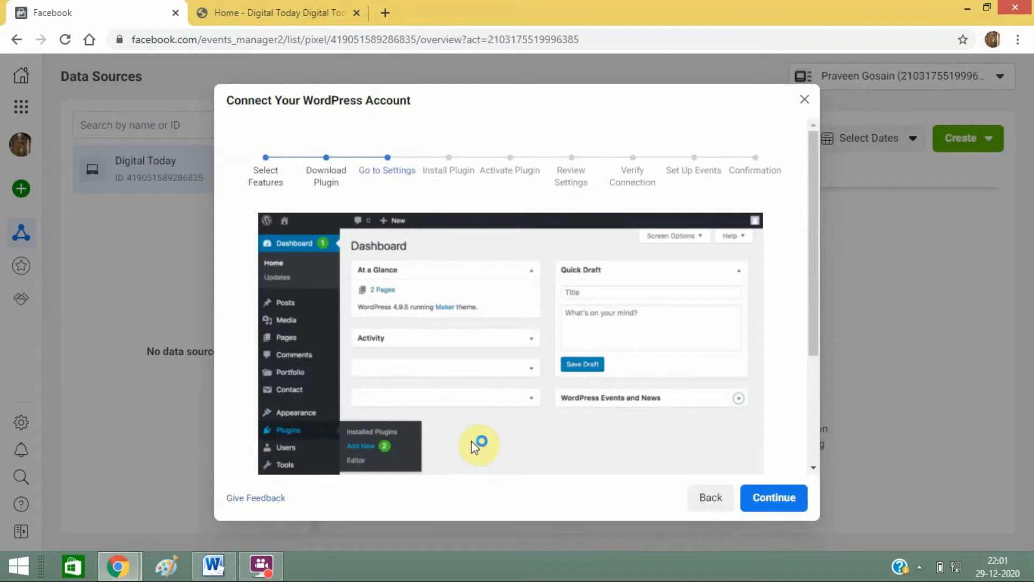
{"action": "left_click", "coordinate": [294, 7]}
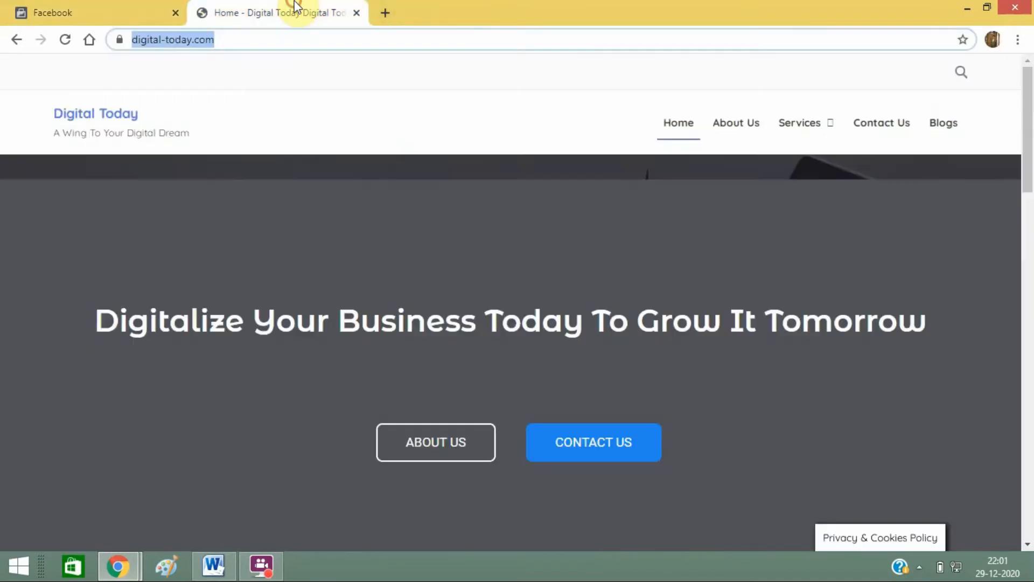
{"action": "left_click", "coordinate": [234, 42]}
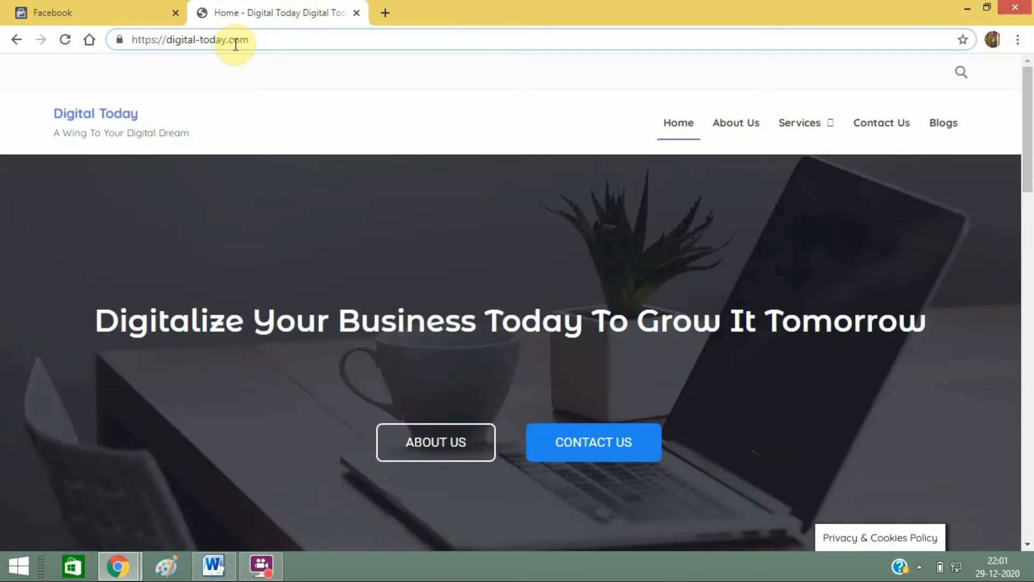
{"action": "type", "text": "/wp-"}
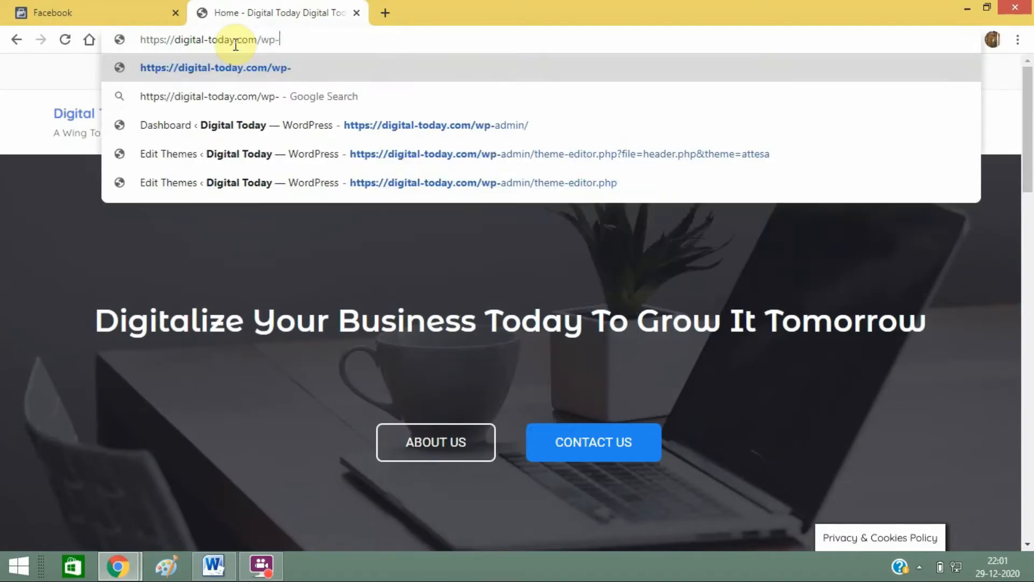
{"action": "type", "text": "adnm"}
{"action": "key", "text": "BackSpace"}
{"action": "key", "text": "BackSpace"}
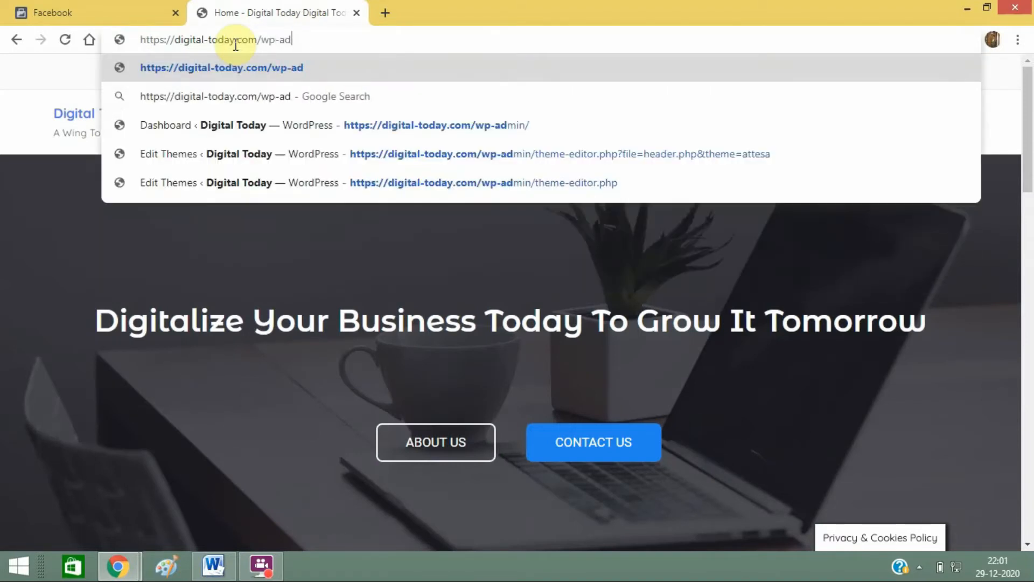
{"action": "type", "text": "min"}
{"action": "key", "text": "Return"}
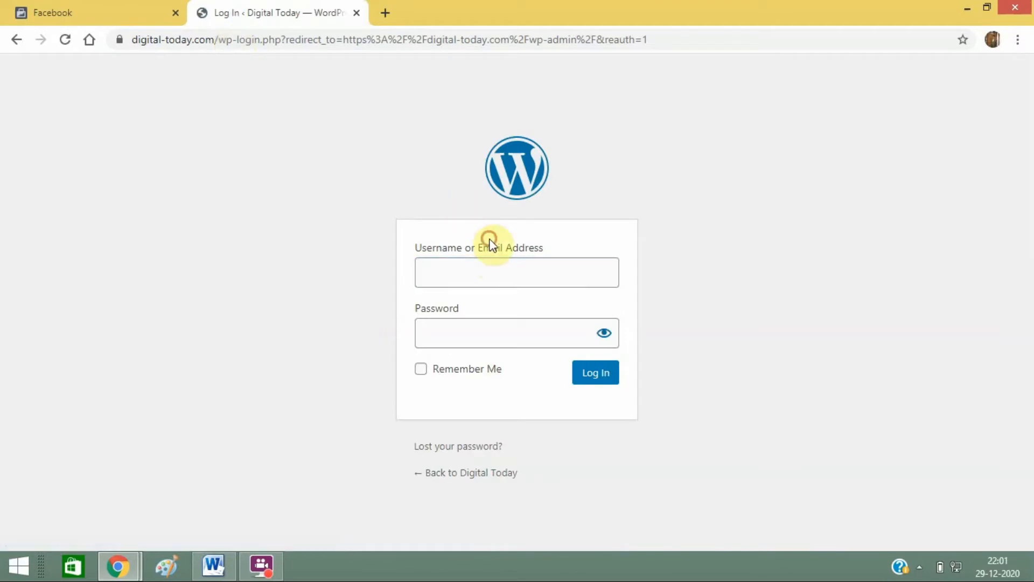
Step: Log in to the WordPress admin with the account username and password
{"action": "left_click", "coordinate": [489, 258]}
{"action": "left_click", "coordinate": [475, 307]}
{"action": "key", "text": "Tab"}
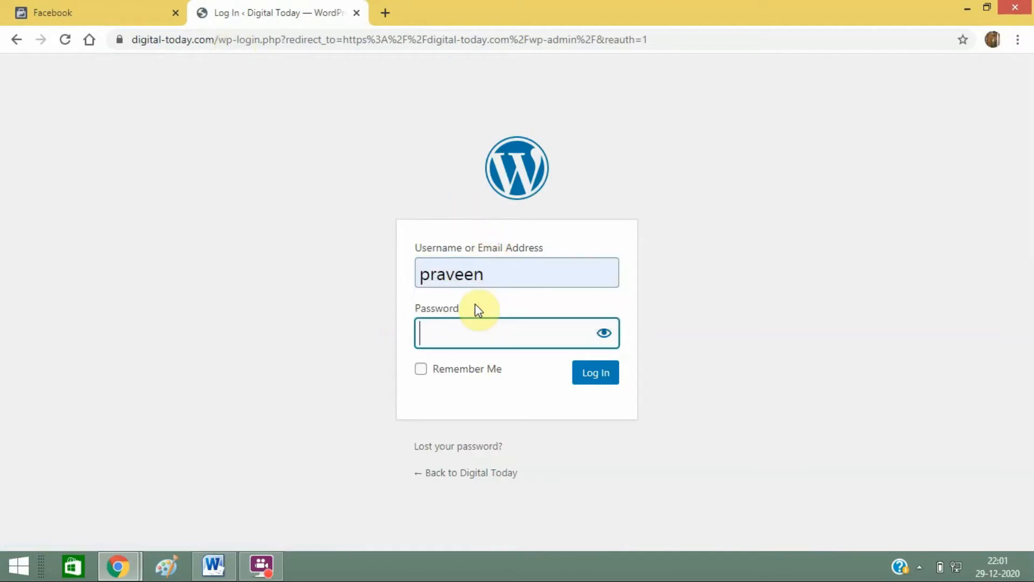
{"action": "type", "text": "••••••••••••"}
{"action": "key", "text": "Return"}
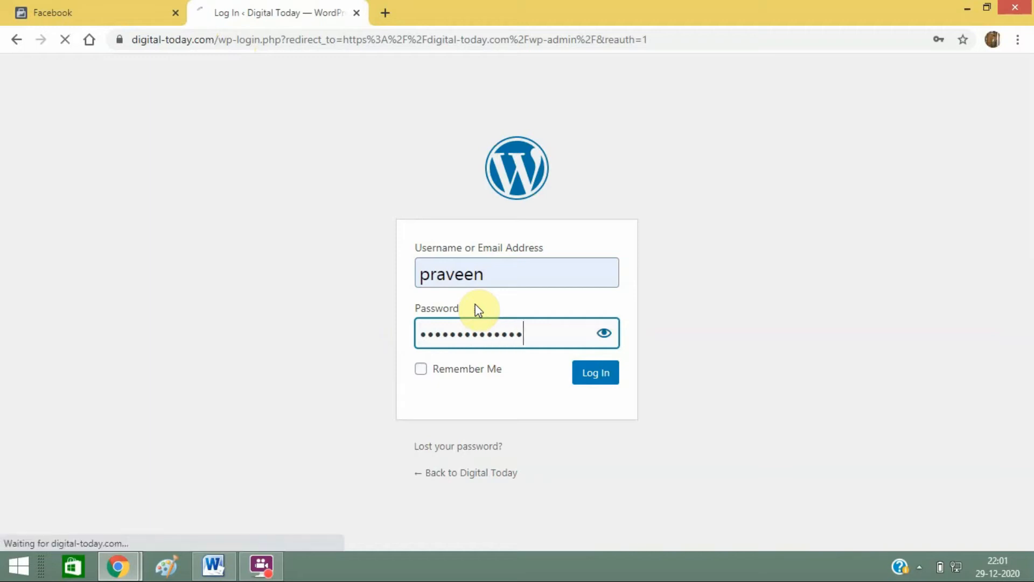
Step: Go back to the Download Plugin stage of the Facebook Pixel setup and download the Facebook Pixel extension zip file
{"action": "left_click", "coordinate": [103, 7]}
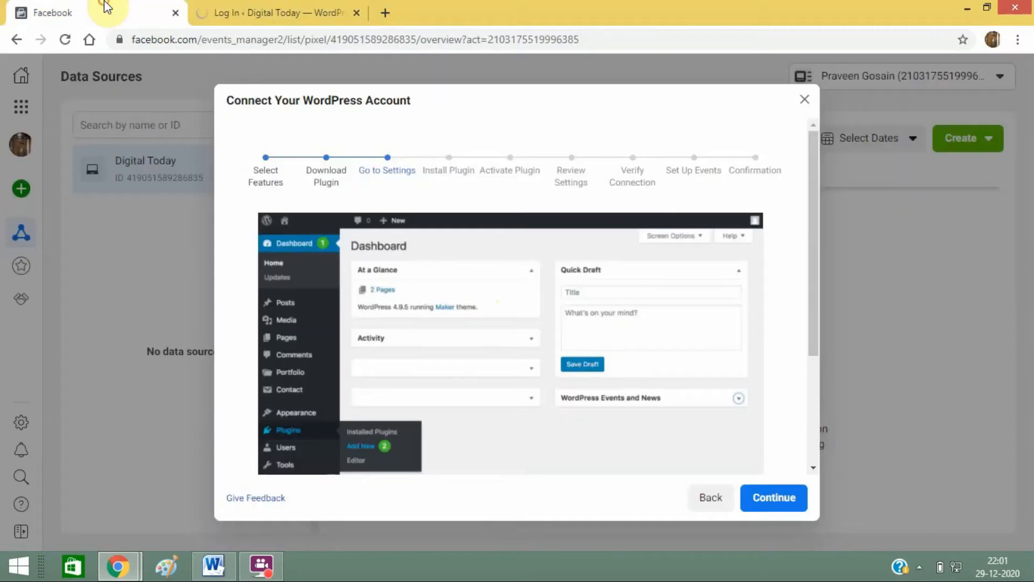
{"action": "left_click", "coordinate": [784, 500]}
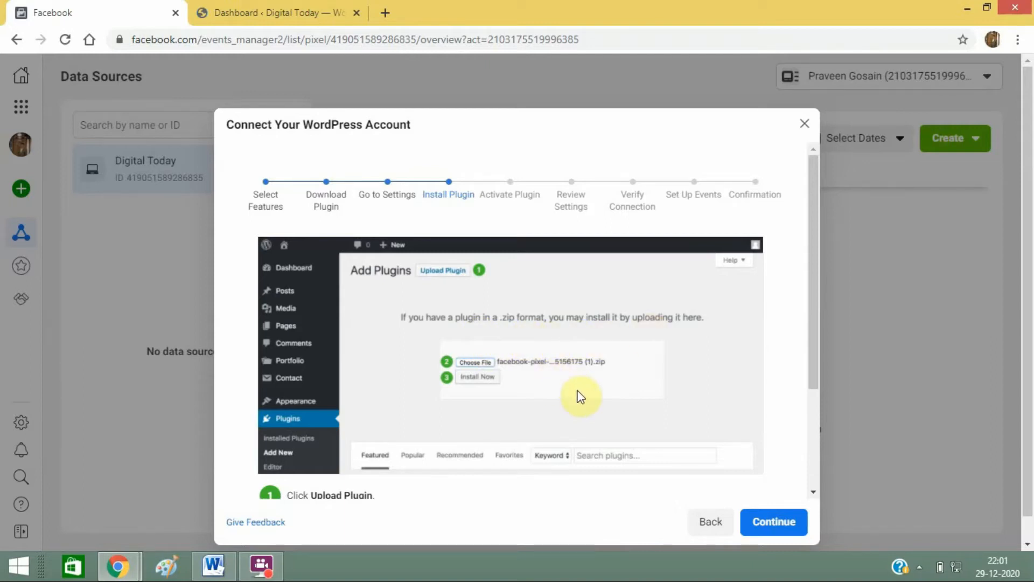
{"action": "left_click", "coordinate": [710, 526]}
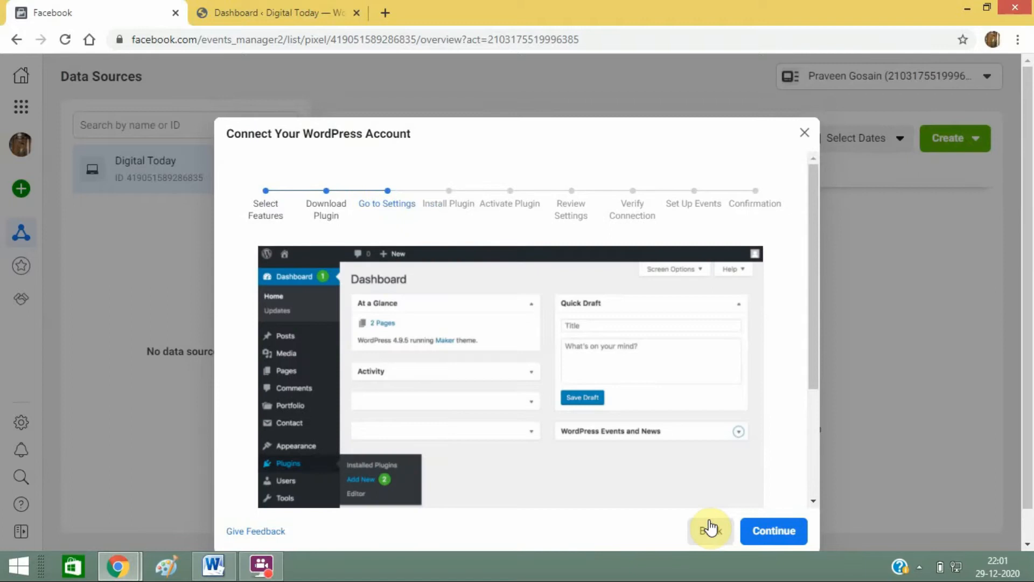
{"action": "left_click", "coordinate": [708, 527]}
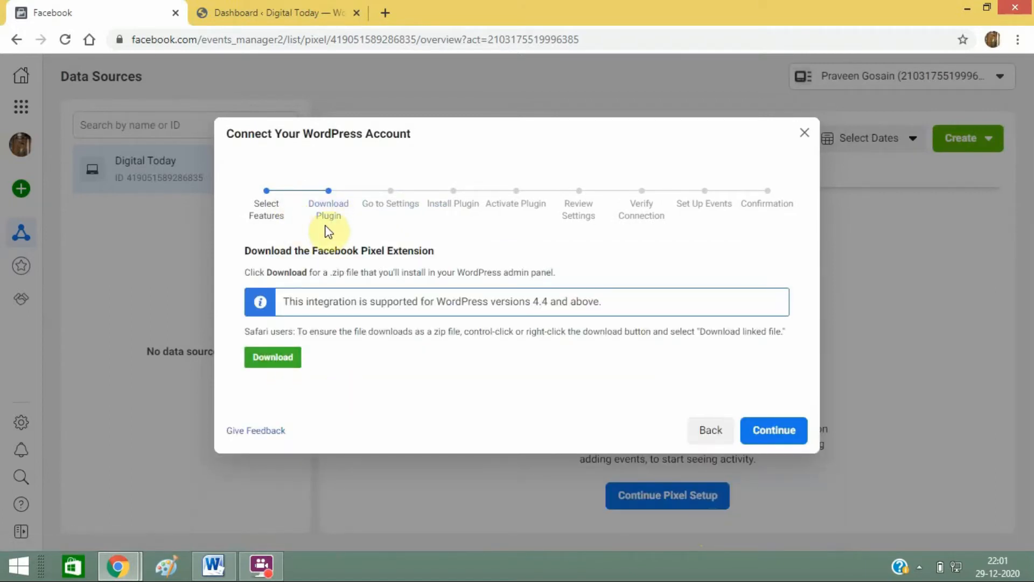
{"action": "left_click", "coordinate": [285, 360]}
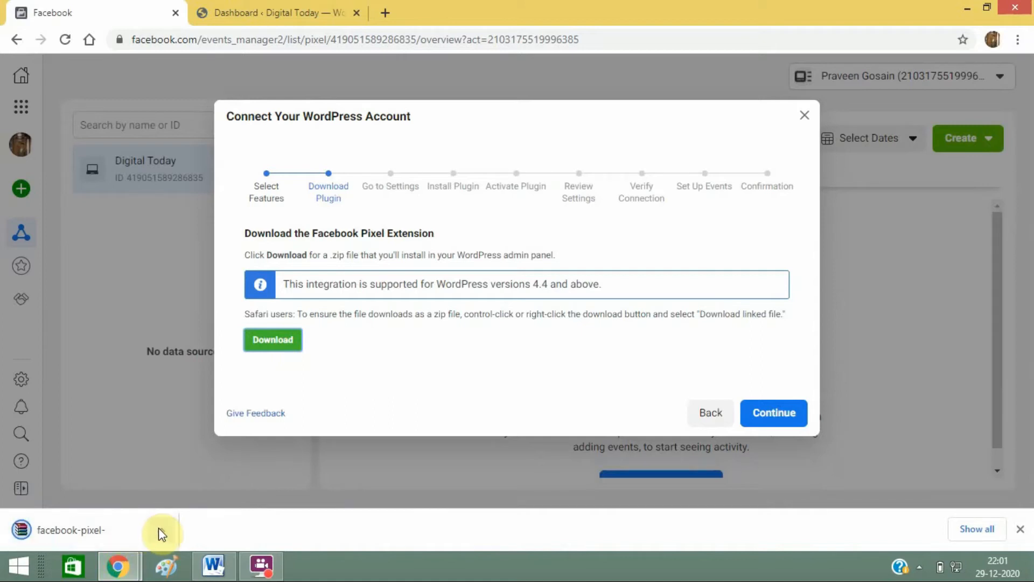
Step: Switch to the WordPress admin and open the plugin upload form for adding a new plugin
{"action": "left_click", "coordinate": [291, 7]}
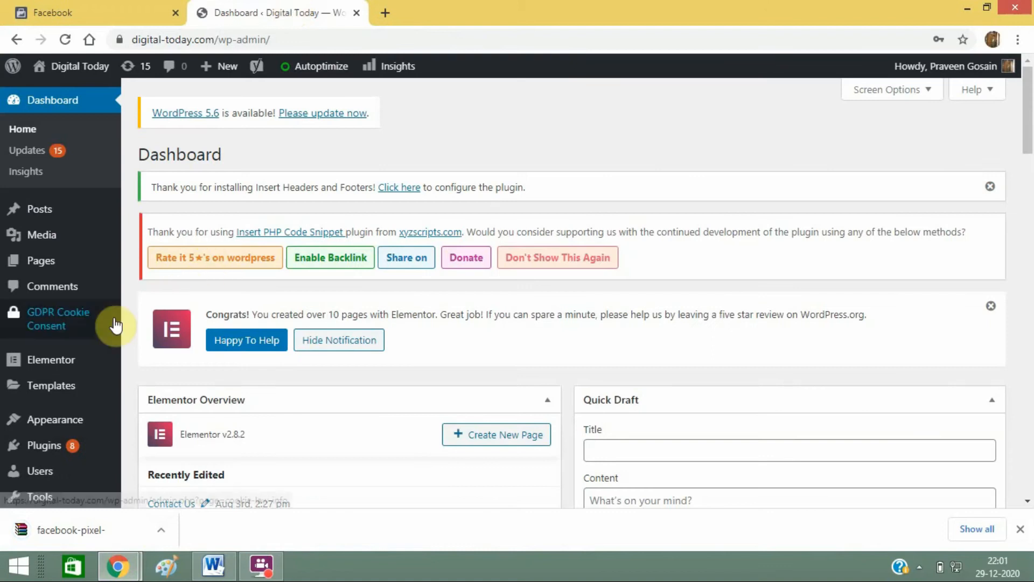
{"action": "mouse_move", "coordinate": [74, 446]}
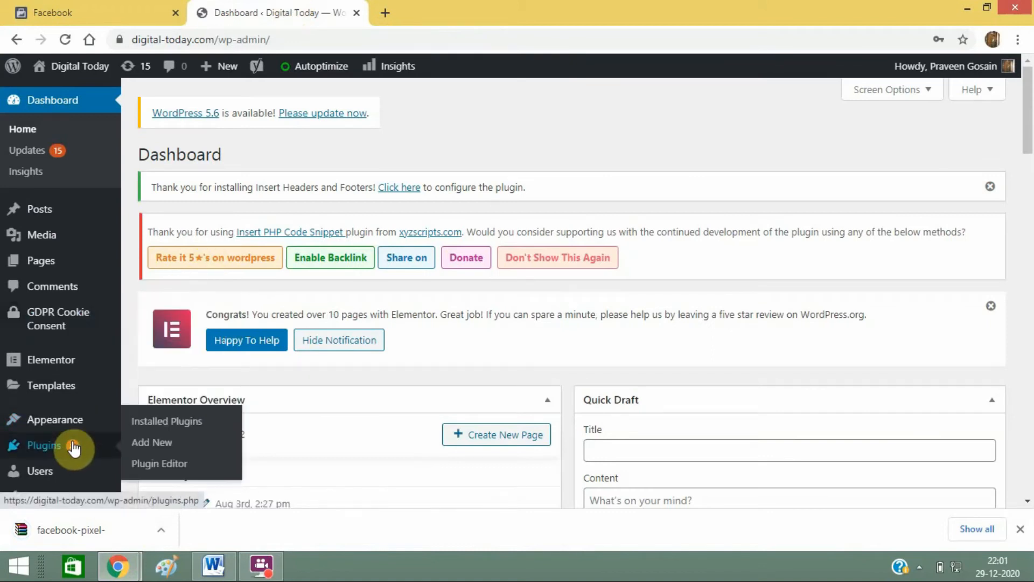
{"action": "left_click", "coordinate": [136, 451]}
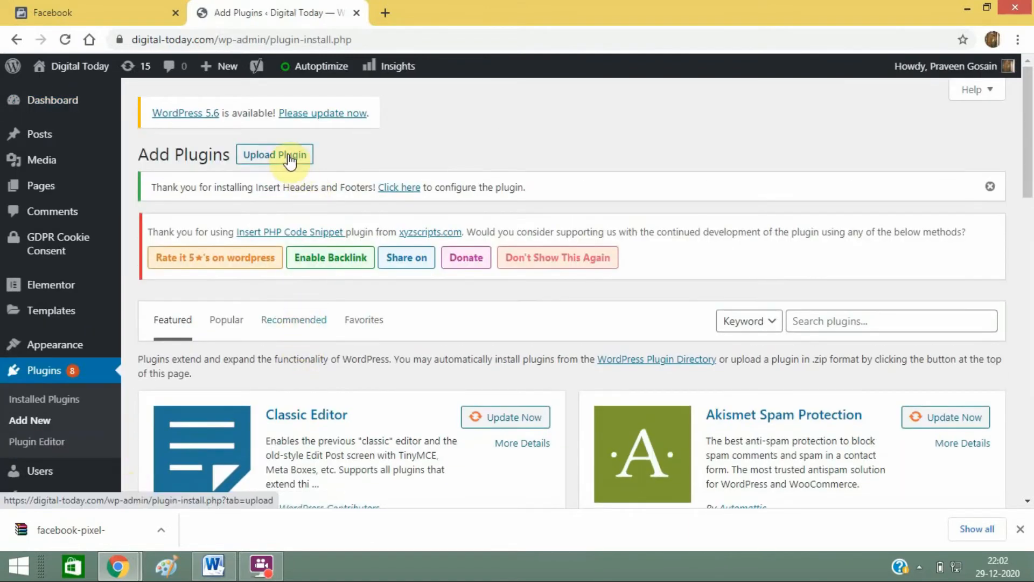
{"action": "left_click", "coordinate": [289, 159]}
Step: Choose the downloaded facebook-pixel-for-wordpress zip from the Downloads folder, install it, and dismiss the browser's download bar
{"action": "left_click", "coordinate": [466, 413]}
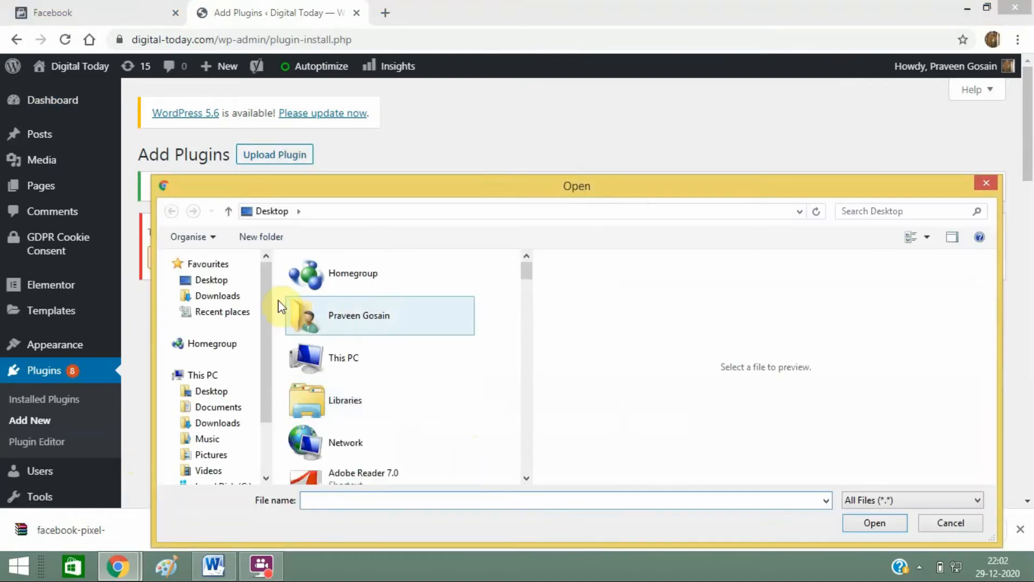
{"action": "left_click", "coordinate": [237, 297]}
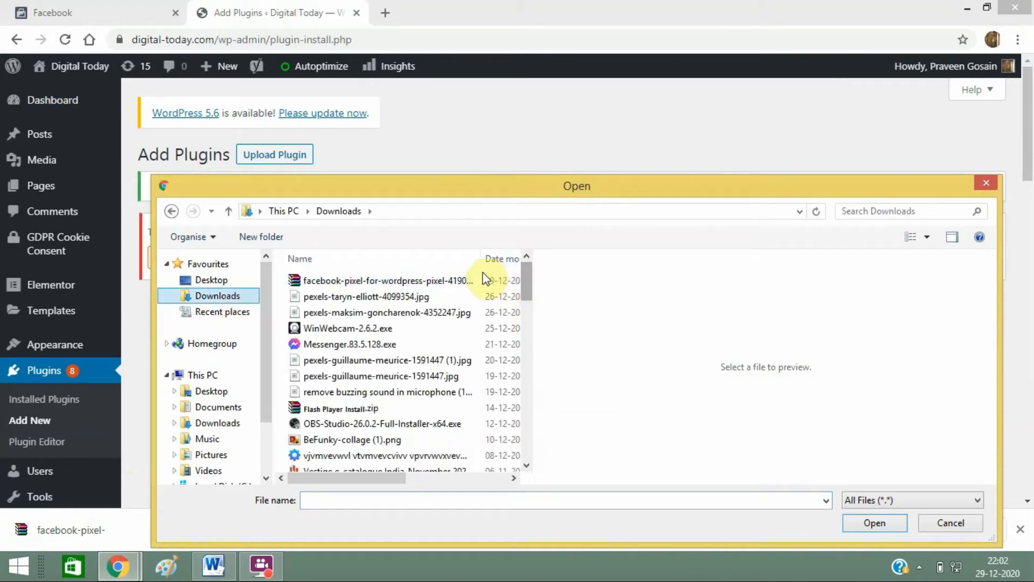
{"action": "left_click", "coordinate": [474, 282]}
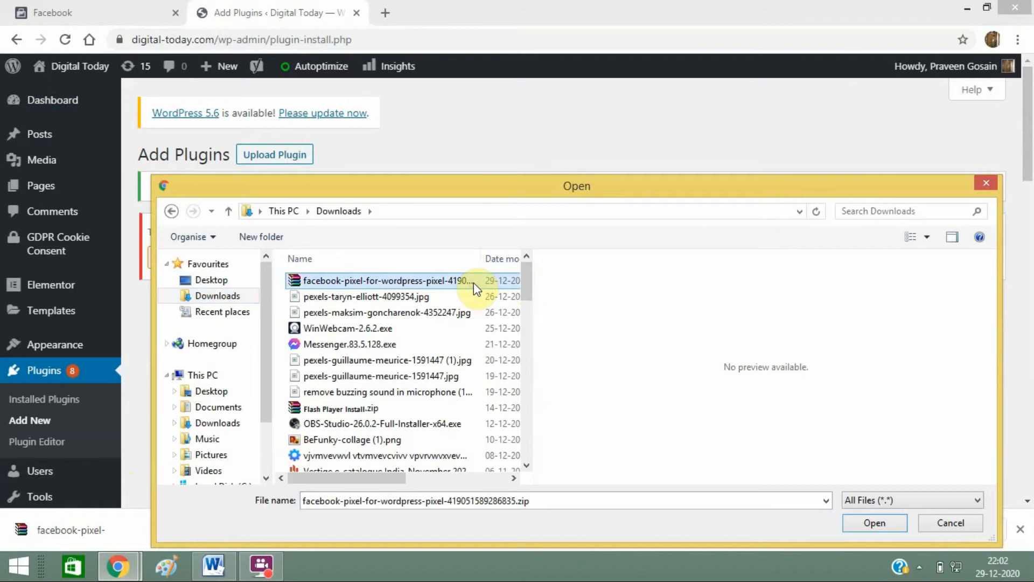
{"action": "double_click", "coordinate": [473, 283]}
{"action": "left_click", "coordinate": [643, 418]}
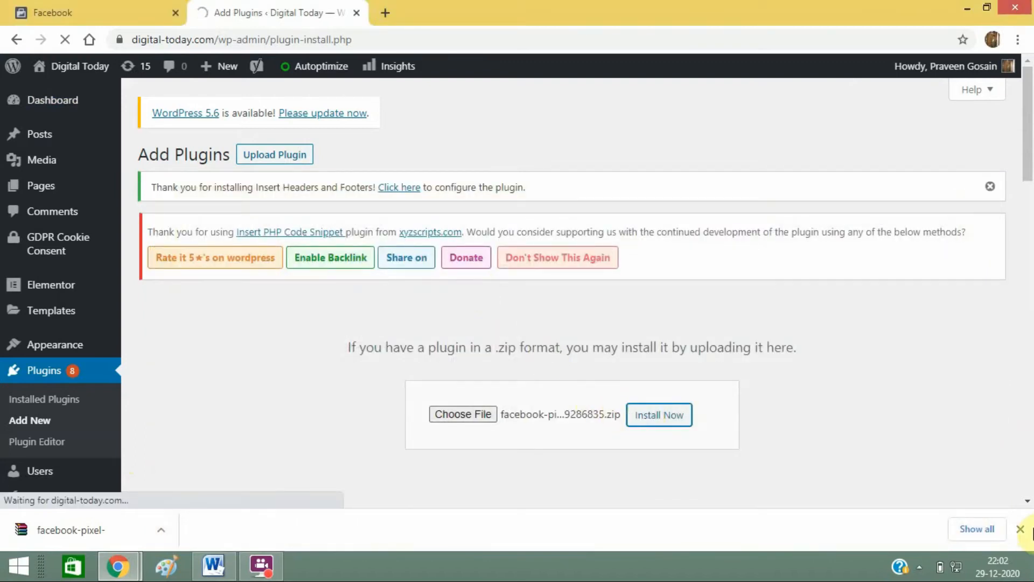
{"action": "left_click", "coordinate": [1022, 529]}
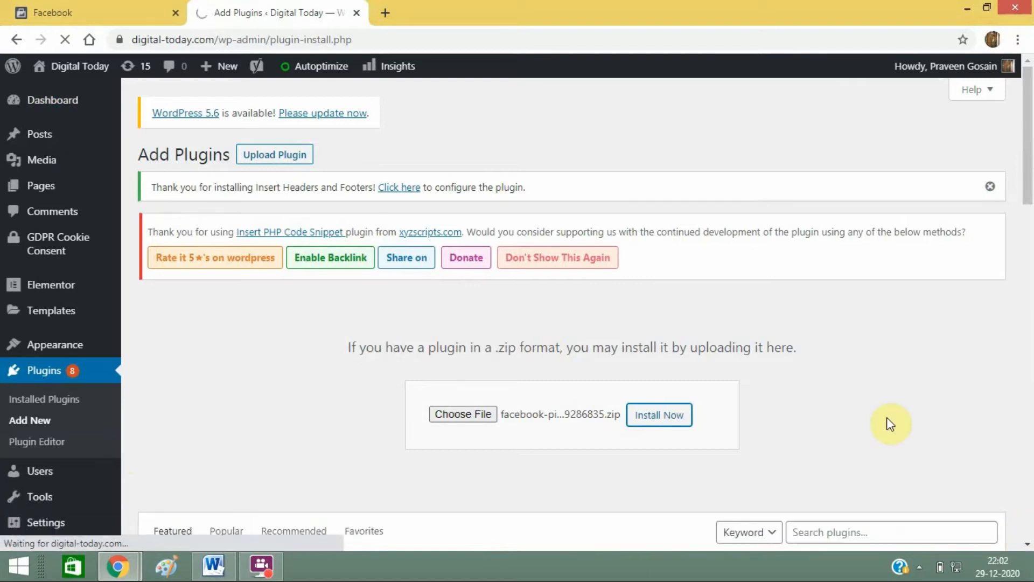
{"action": "scroll", "coordinate": [1029, 153], "scroll_direction": "down", "scroll_amount": 3}
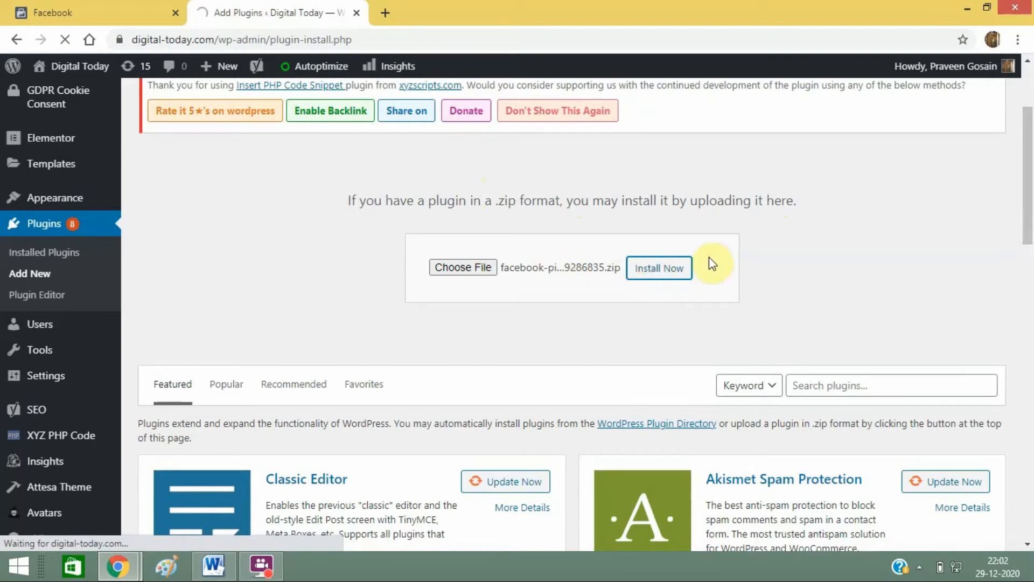
Step: Return to the Facebook Pixel setup and advance through Go to Settings and Install Plugin to the Activate Plugin stage
{"action": "left_click", "coordinate": [144, 9]}
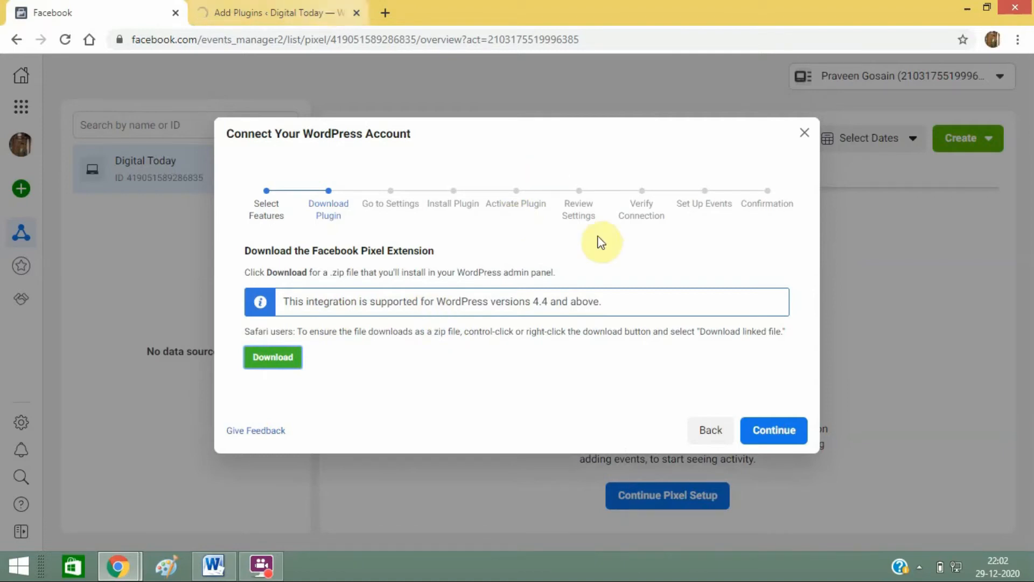
{"action": "left_click", "coordinate": [775, 431]}
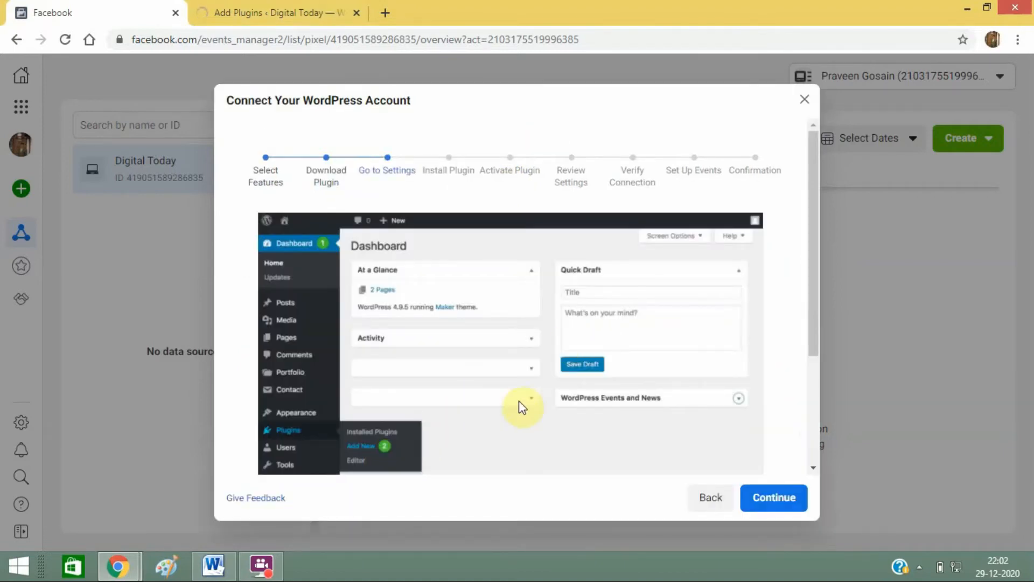
{"action": "left_click", "coordinate": [784, 500]}
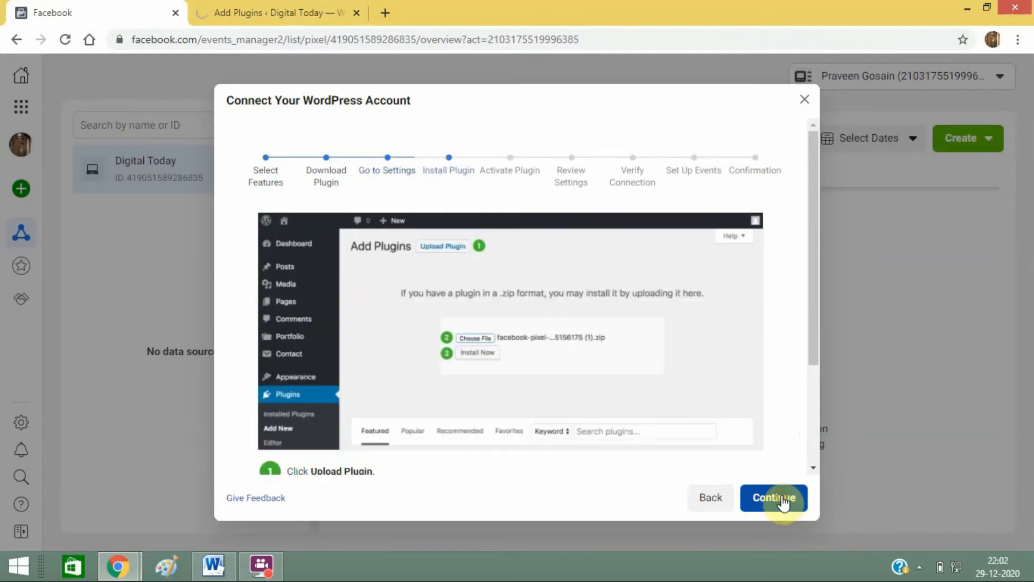
{"action": "left_click", "coordinate": [784, 501]}
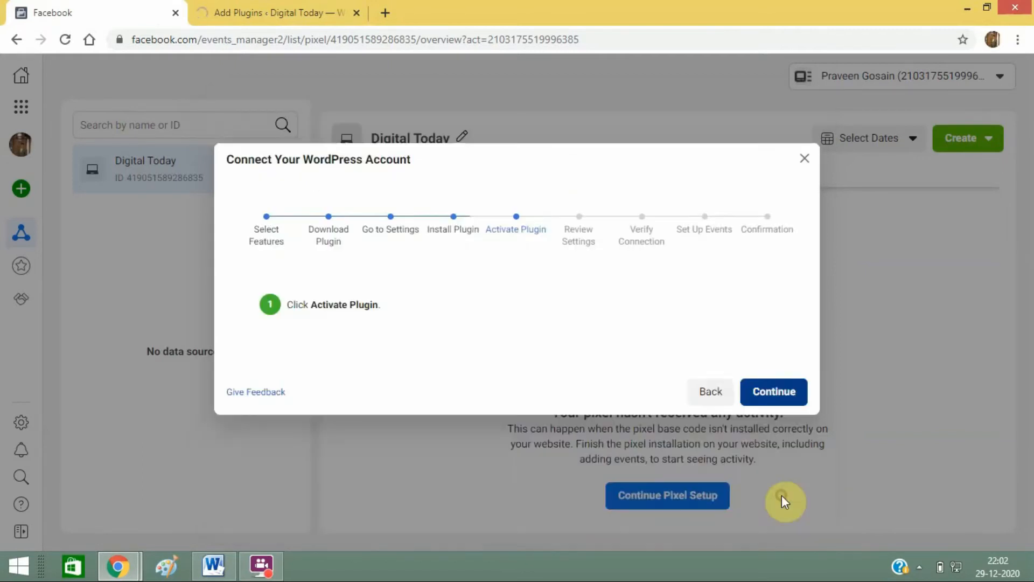
{"action": "left_click_drag", "start_coordinate": [812, 358], "coordinate": [816, 408]}
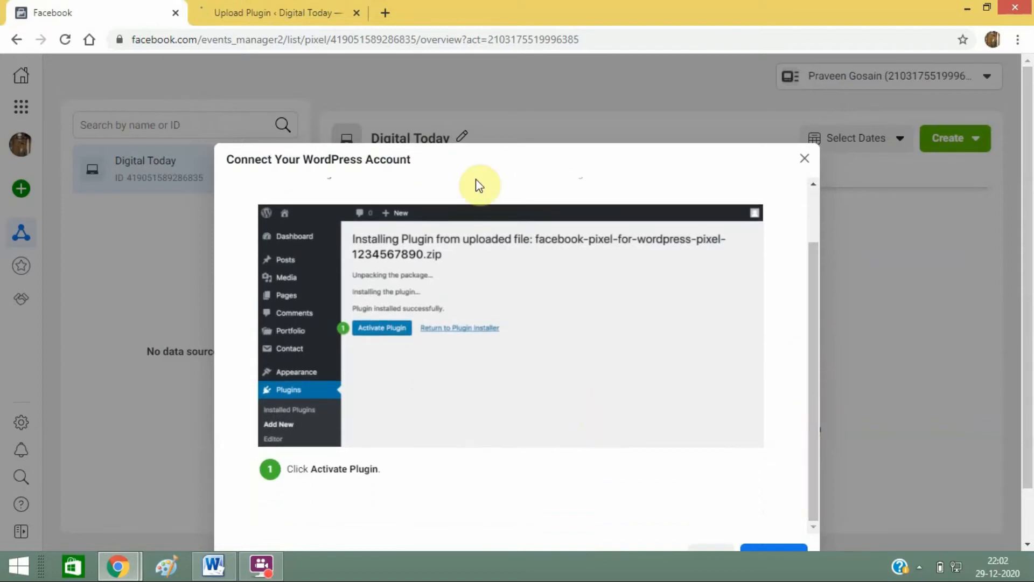
Step: Activate the uploaded Facebook Pixel plugin in WordPress, and advance the Facebook setup to the Review Settings stage
{"action": "left_click", "coordinate": [333, 8]}
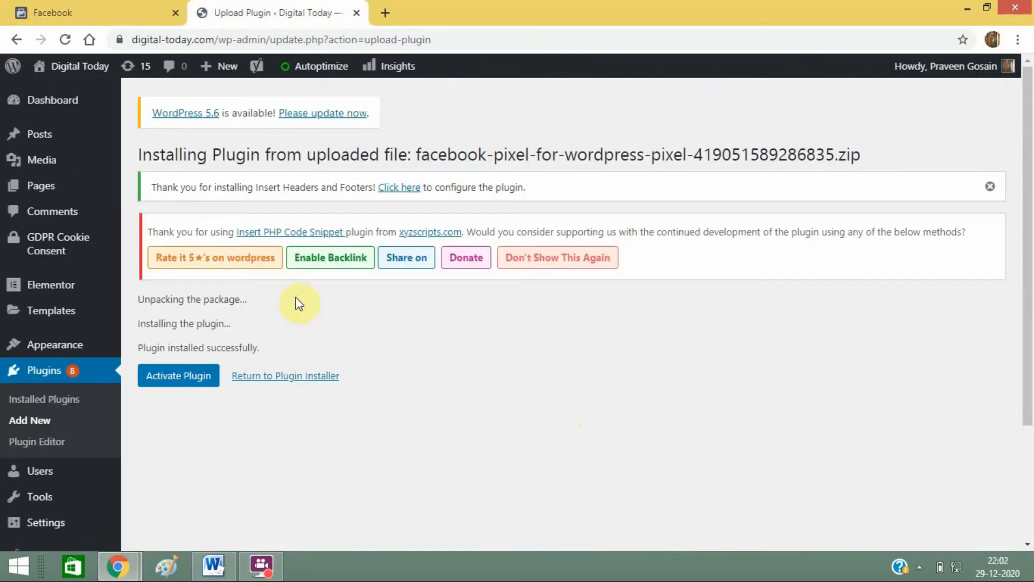
{"action": "left_click", "coordinate": [179, 375]}
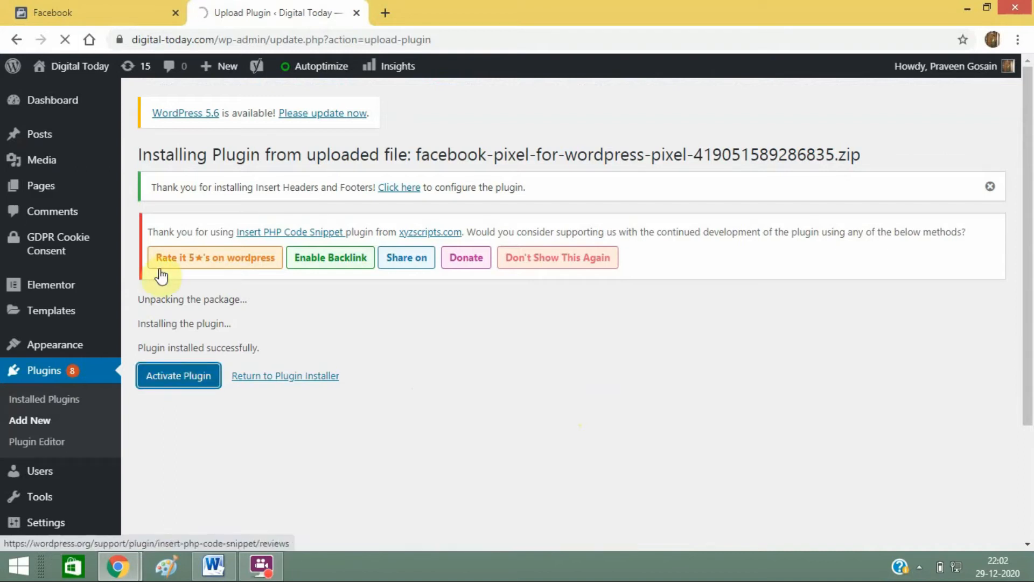
{"action": "left_click", "coordinate": [120, 7]}
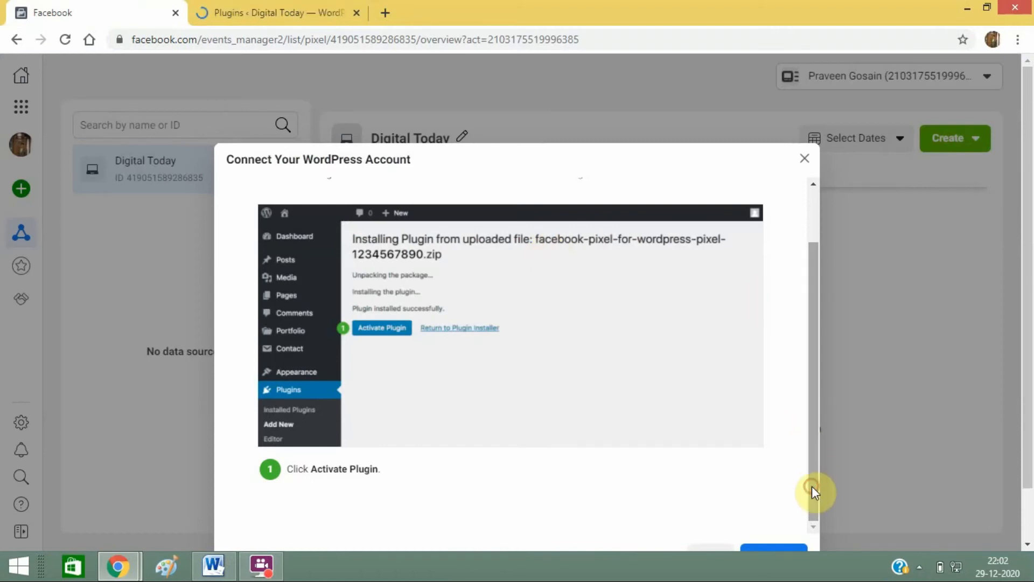
{"action": "scroll", "coordinate": [1029, 377], "scroll_direction": "down", "scroll_amount": 1}
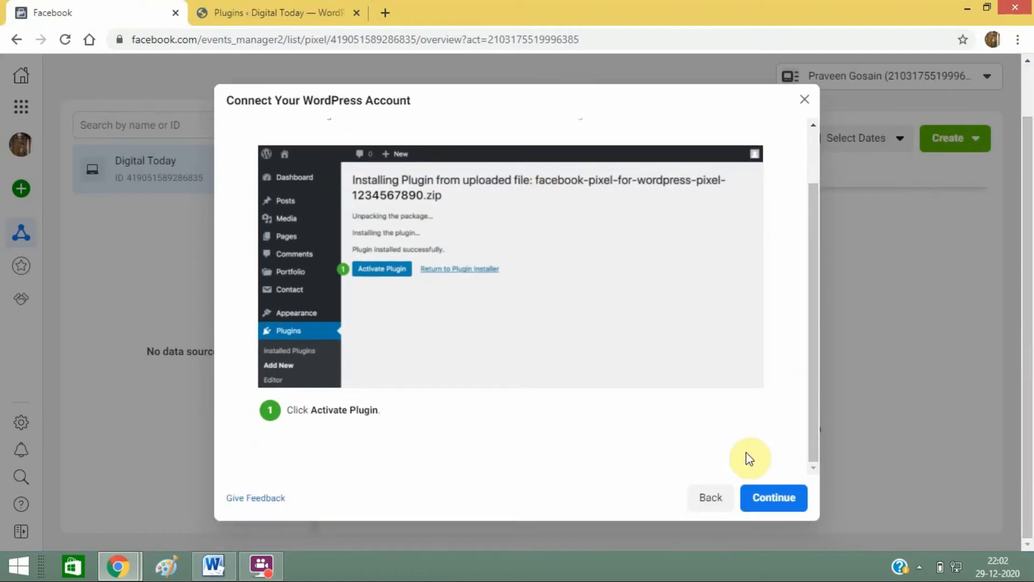
{"action": "left_click", "coordinate": [774, 499]}
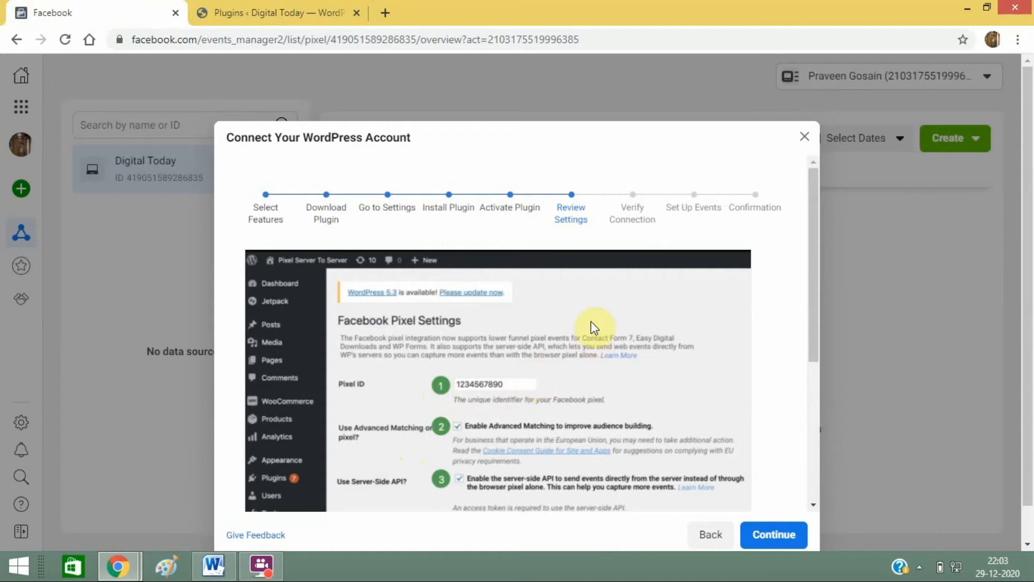
Step: Open the settings of the Official Facebook Pixel plugin from the WordPress list of installed plugins
{"action": "left_click", "coordinate": [272, 13]}
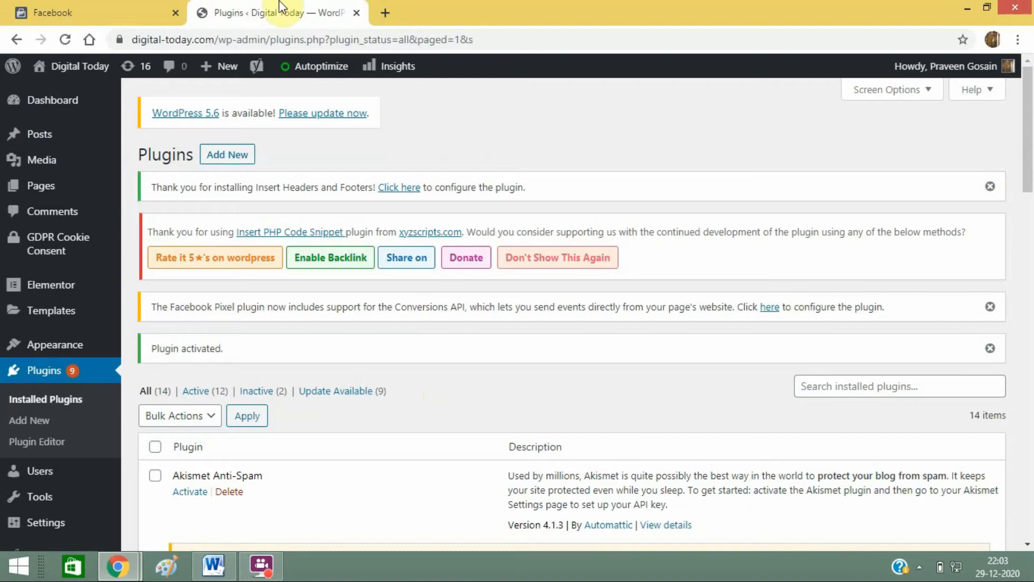
{"action": "left_click", "coordinate": [47, 8]}
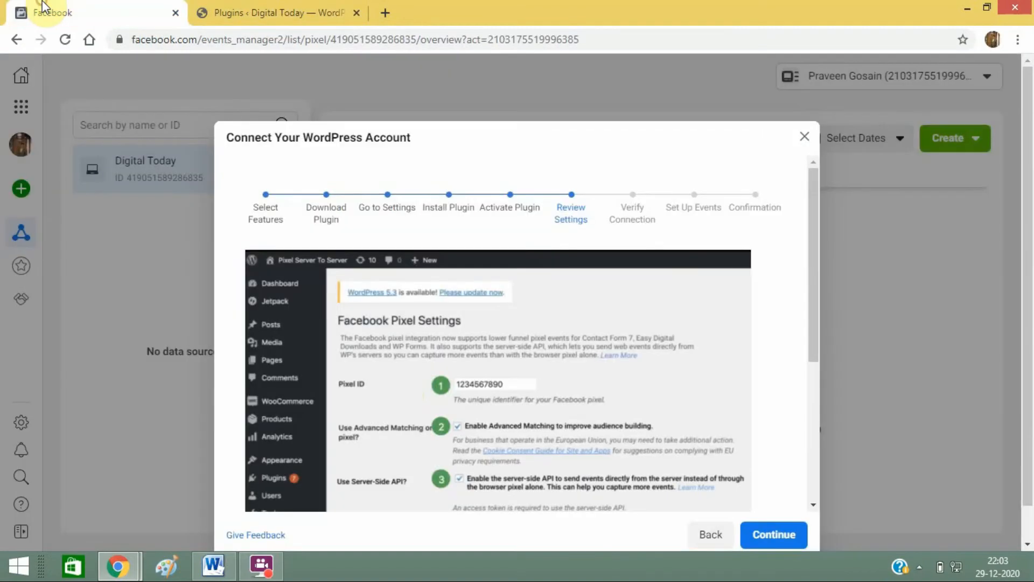
{"action": "left_click", "coordinate": [233, 7]}
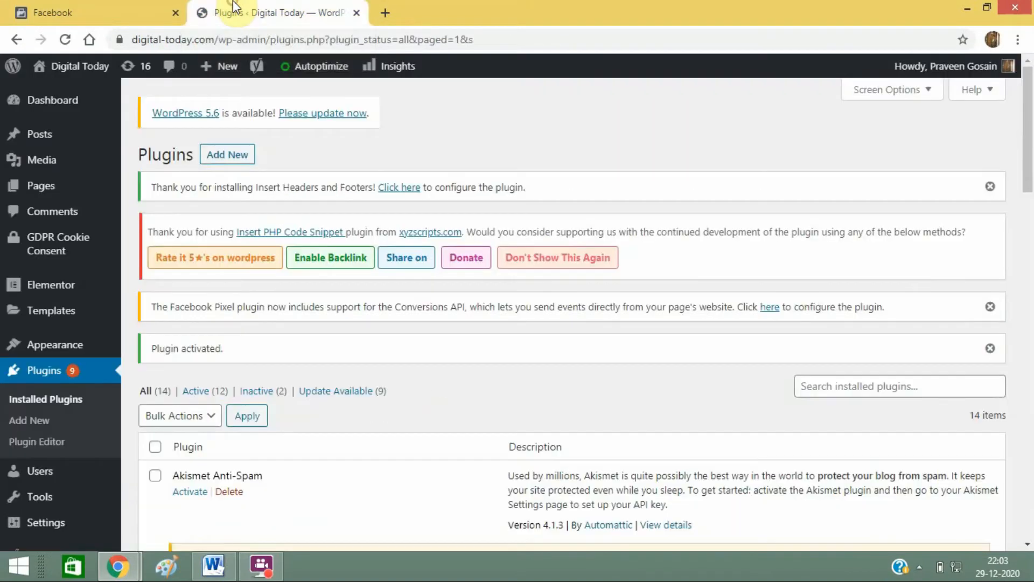
{"action": "left_click_drag", "start_coordinate": [1032, 186], "coordinate": [1028, 249]}
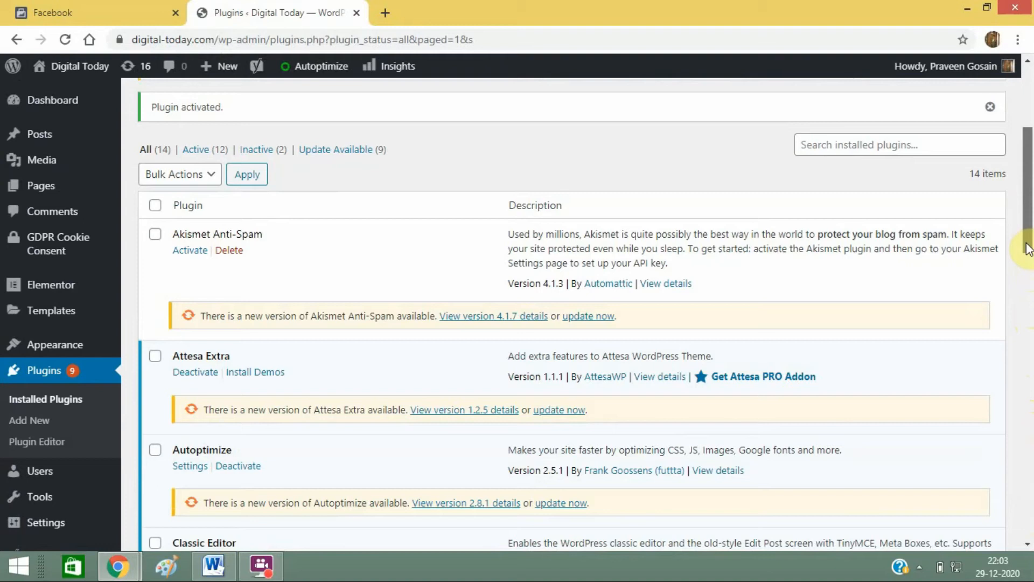
{"action": "left_click_drag", "start_coordinate": [1029, 249], "coordinate": [1029, 502]}
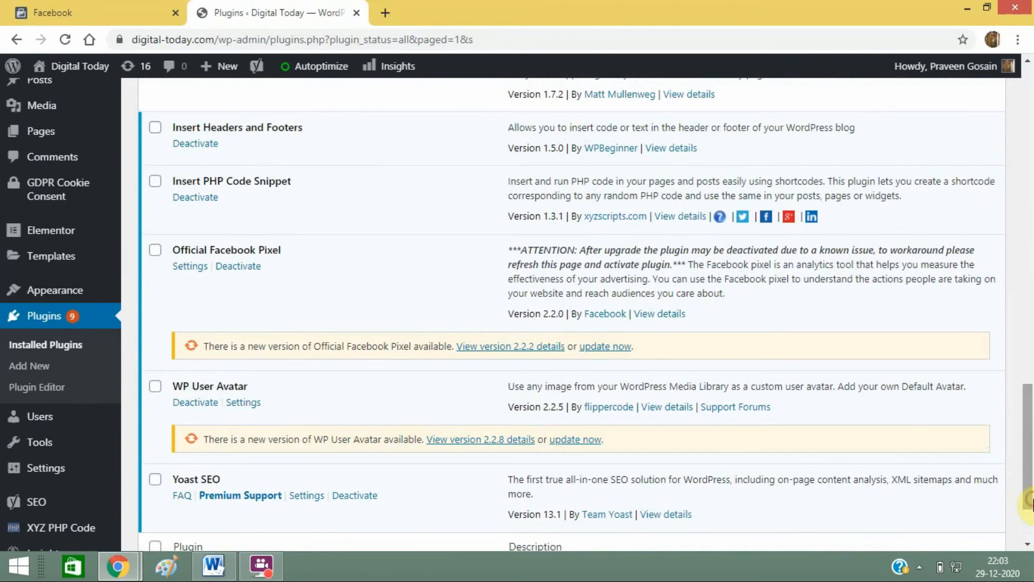
{"action": "left_click", "coordinate": [197, 273]}
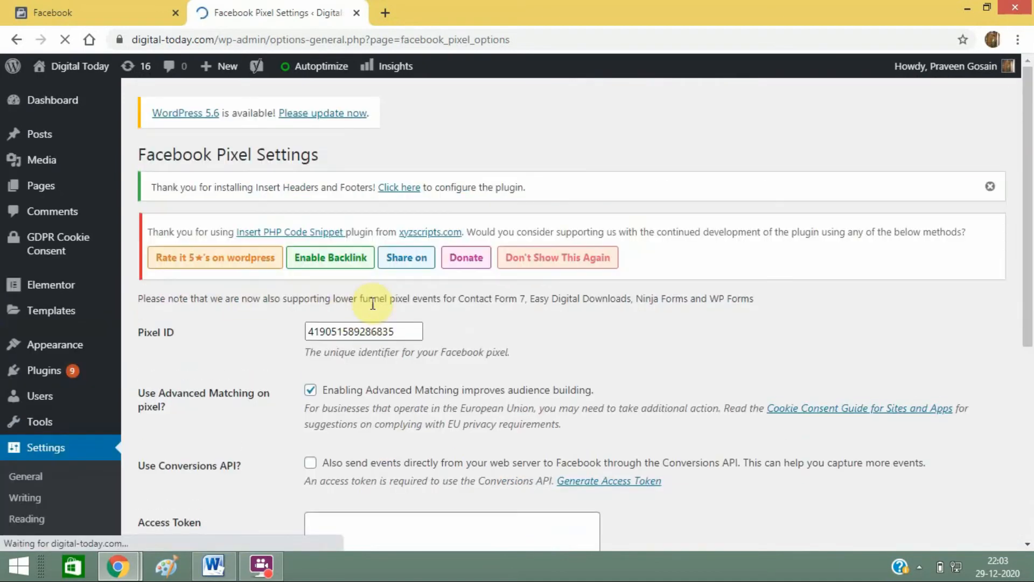
Step: Check the plugin's Pixel ID, Advanced Matching and Conversions API settings against Facebook's Review Settings instructions
{"action": "left_click", "coordinate": [416, 328]}
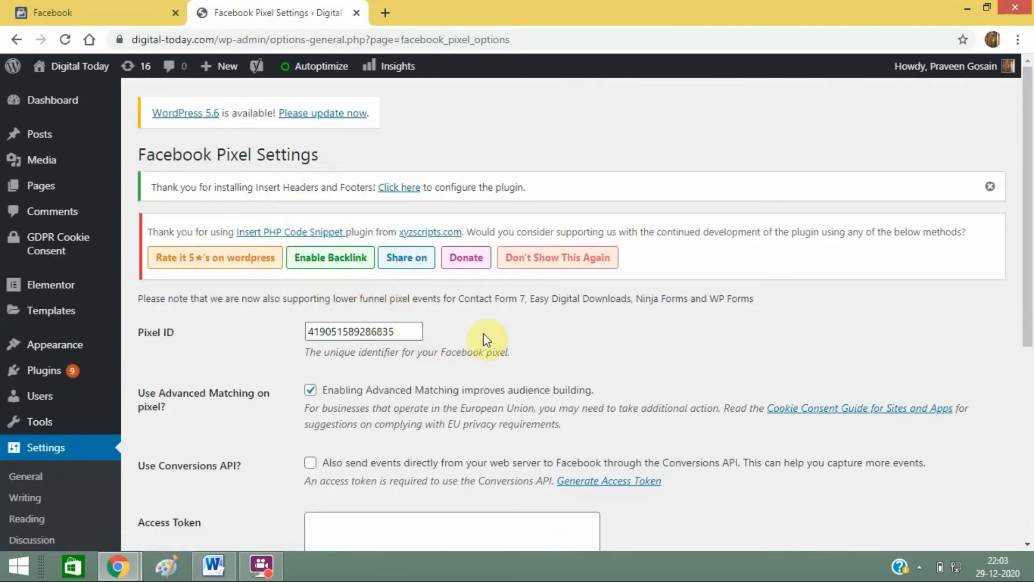
{"action": "left_click", "coordinate": [94, 11]}
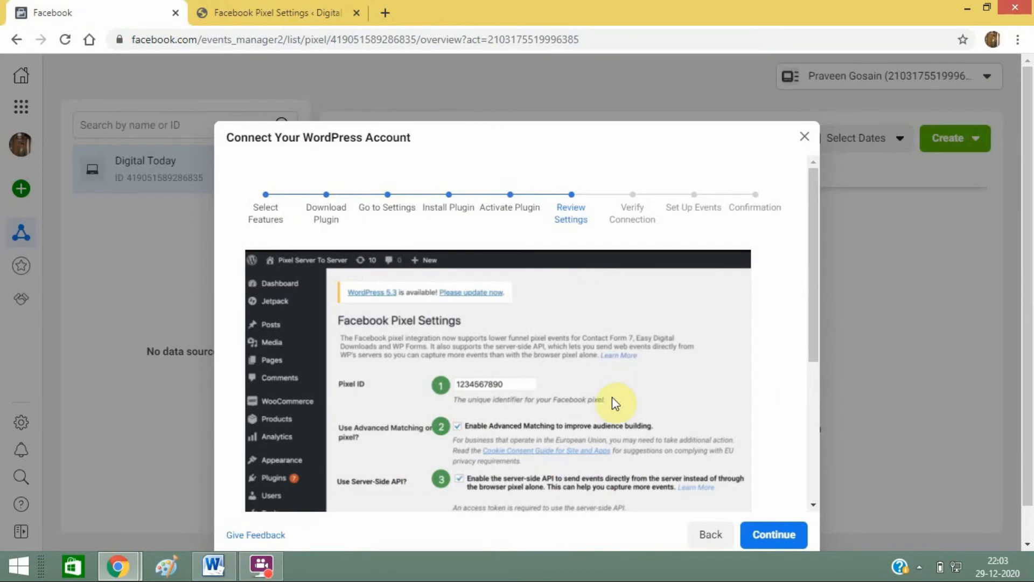
{"action": "left_click", "coordinate": [299, 21]}
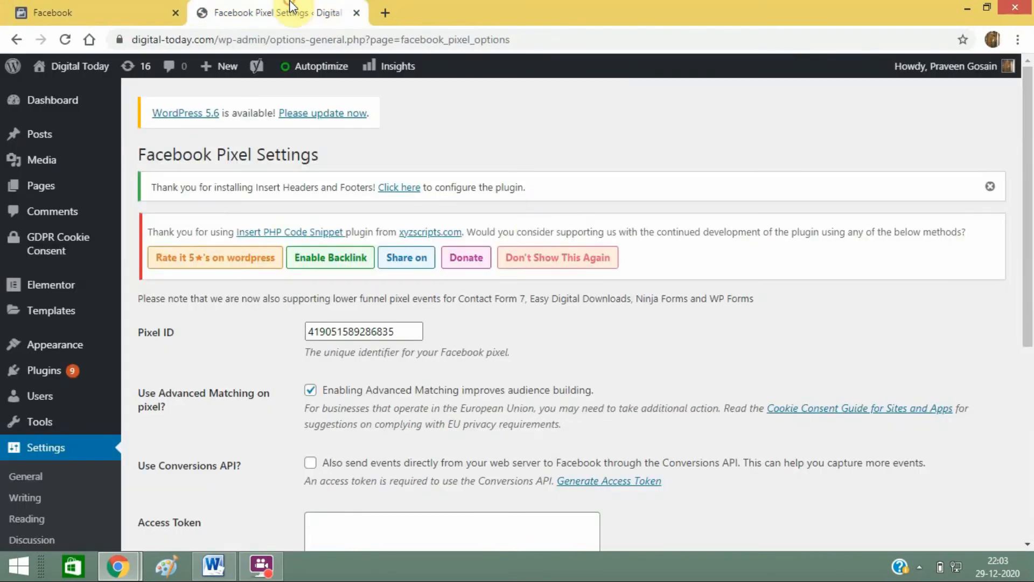
{"action": "left_click_drag", "start_coordinate": [1031, 245], "coordinate": [1031, 332]}
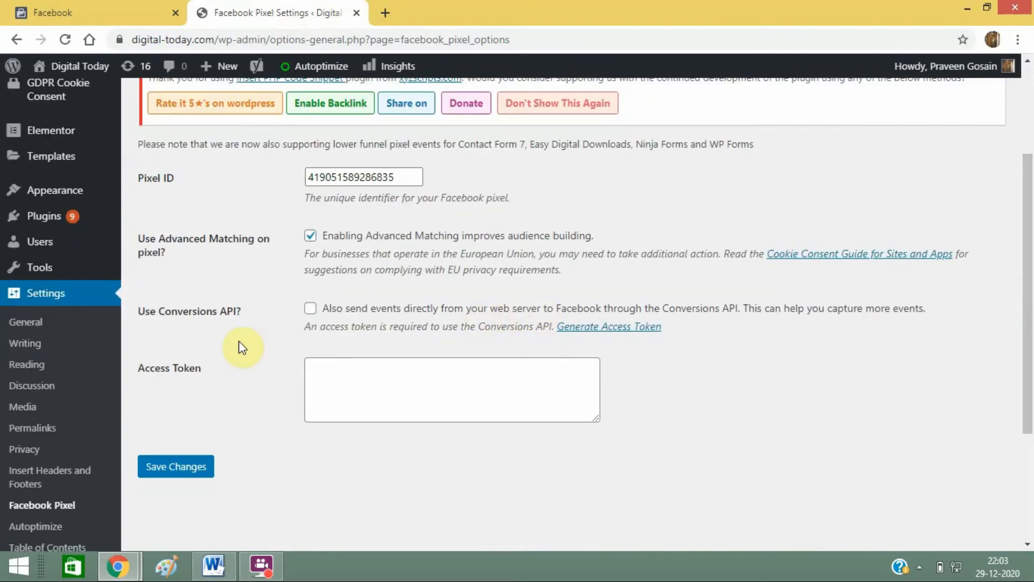
Step: Advance the Facebook setup to the Verify Connection stage, and save the Facebook Pixel settings in WordPress
{"action": "left_click", "coordinate": [85, 8]}
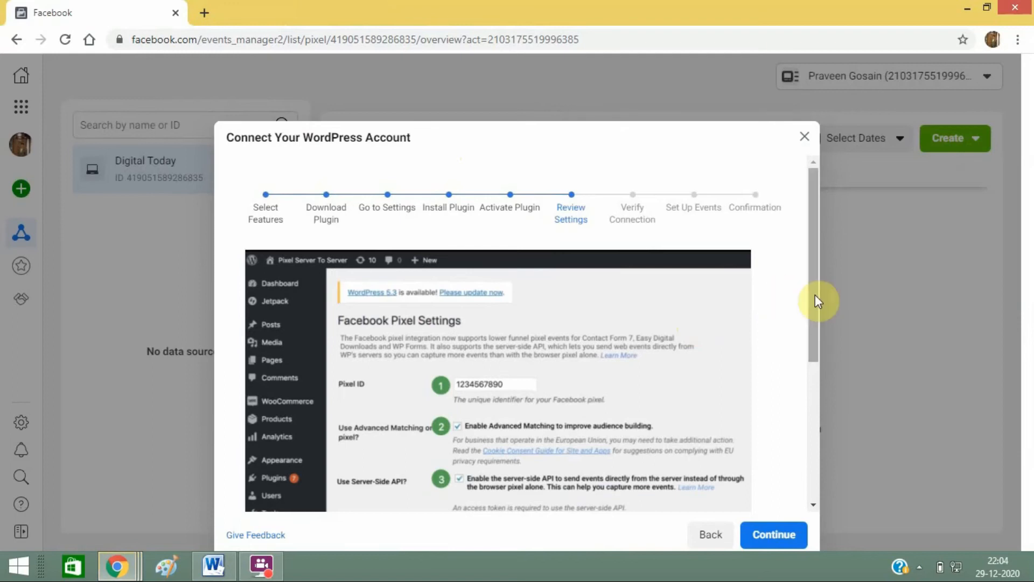
{"action": "left_click_drag", "start_coordinate": [815, 295], "coordinate": [813, 364]}
{"action": "left_click", "coordinate": [789, 533]}
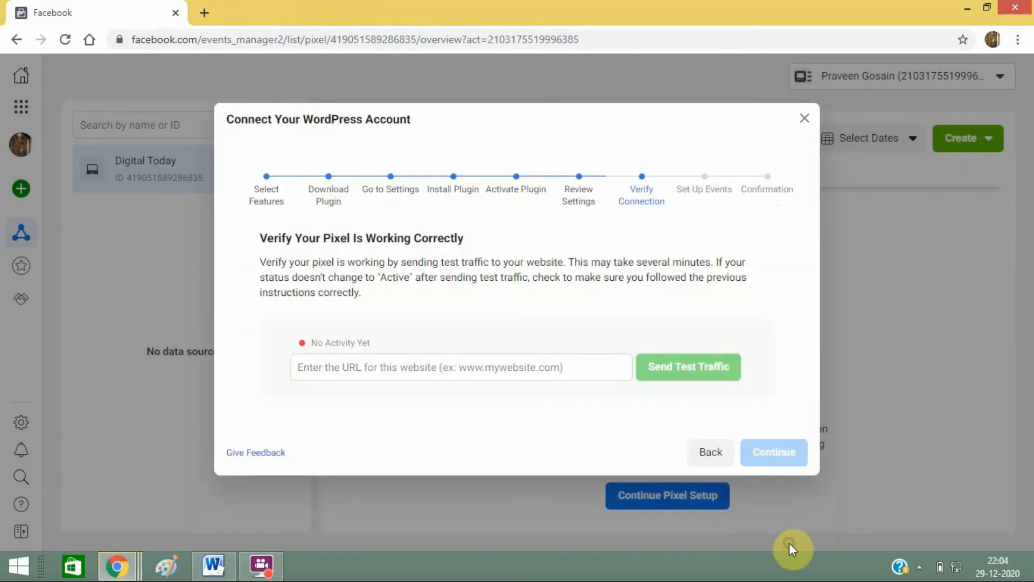
{"action": "left_click", "coordinate": [491, 370]}
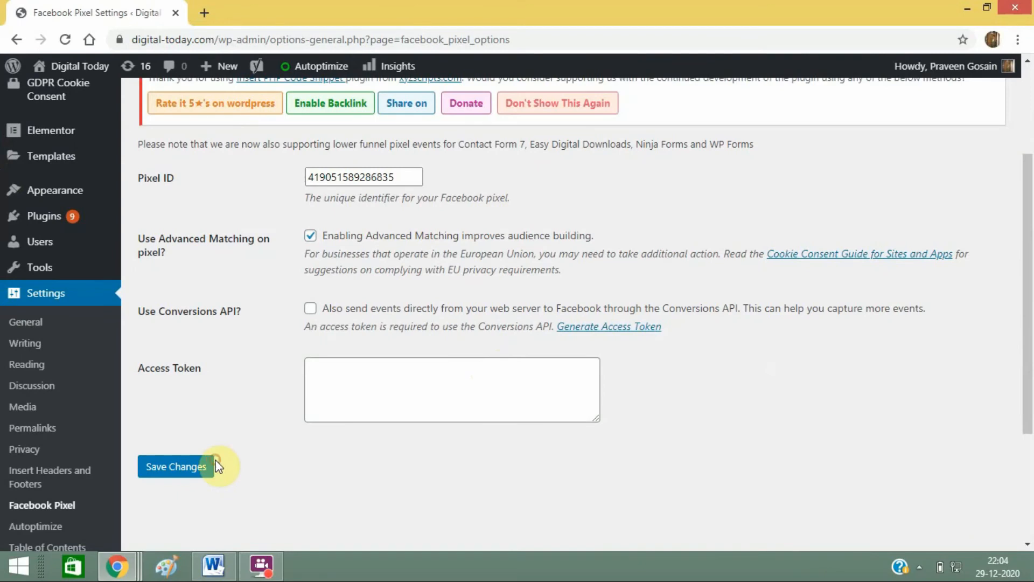
{"action": "left_click", "coordinate": [189, 469]}
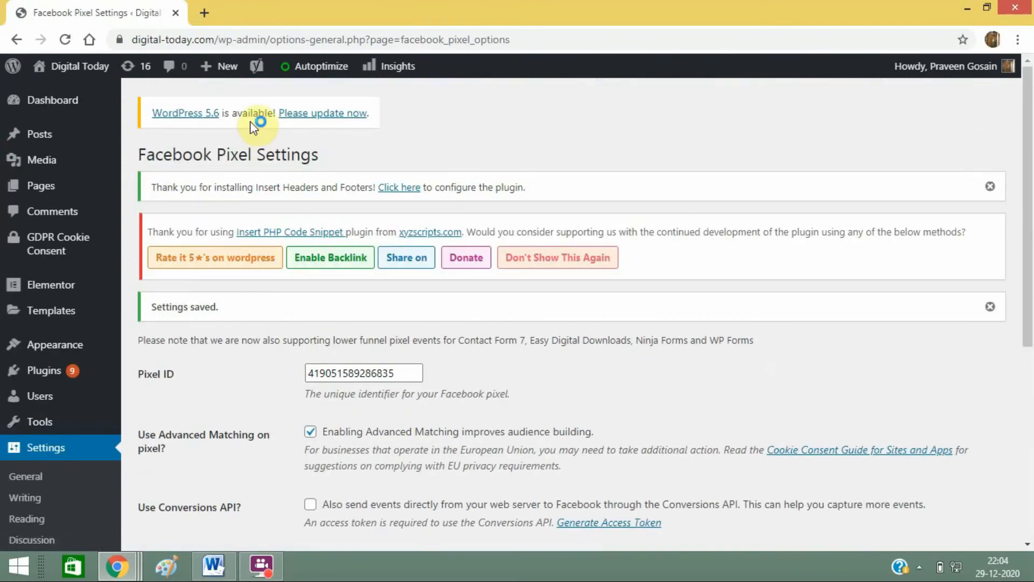
Step: Copy the digital-today.com address from WordPress and send Facebook test traffic to it to verify the pixel connection
{"action": "left_click_drag", "start_coordinate": [220, 46], "coordinate": [129, 40]}
{"action": "key", "text": "ctrl+c"}
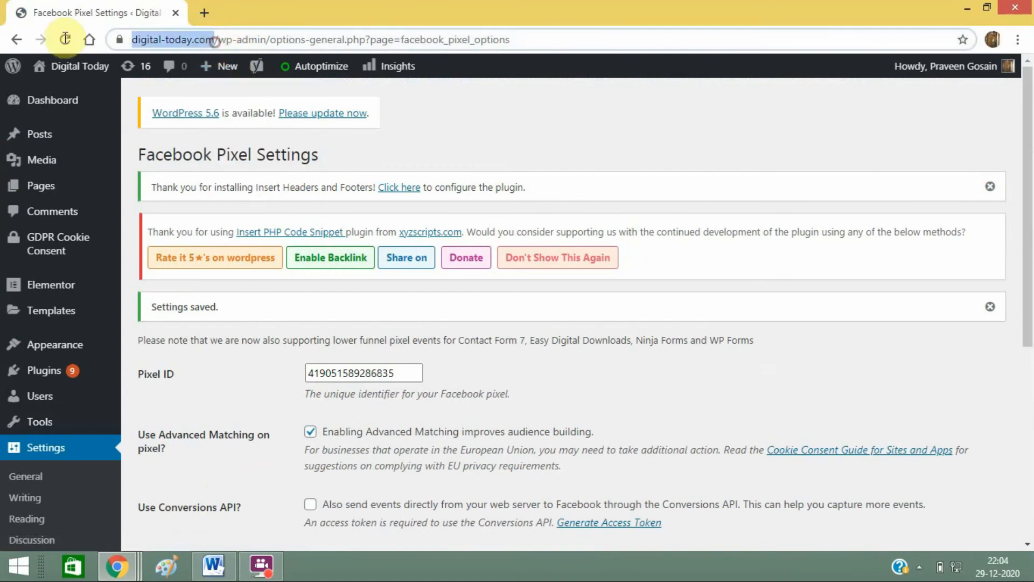
{"action": "key", "text": "alt+Tab"}
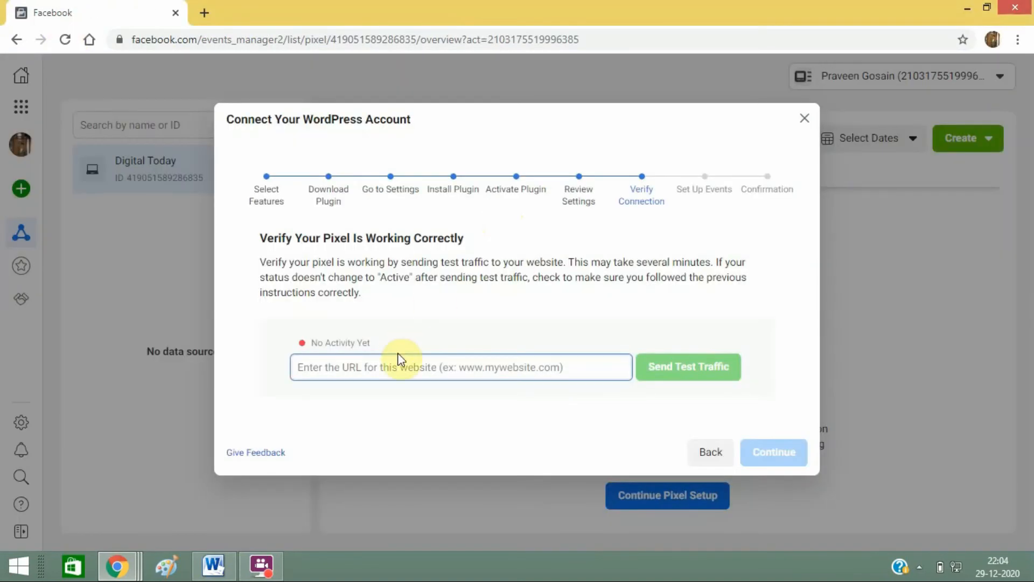
{"action": "key", "text": "ctrl+v"}
{"action": "left_click", "coordinate": [720, 377]}
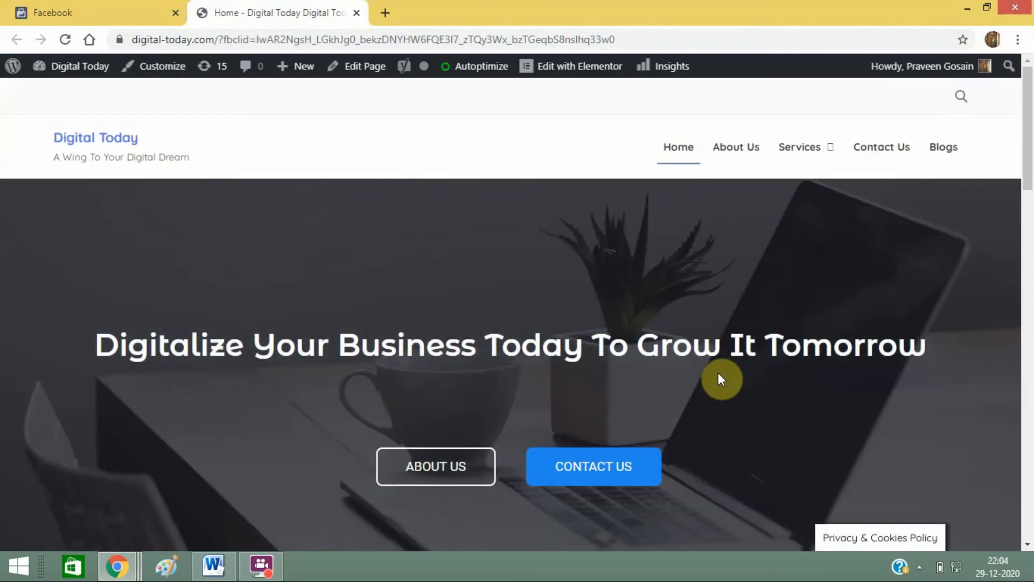
{"action": "left_click", "coordinate": [161, 9]}
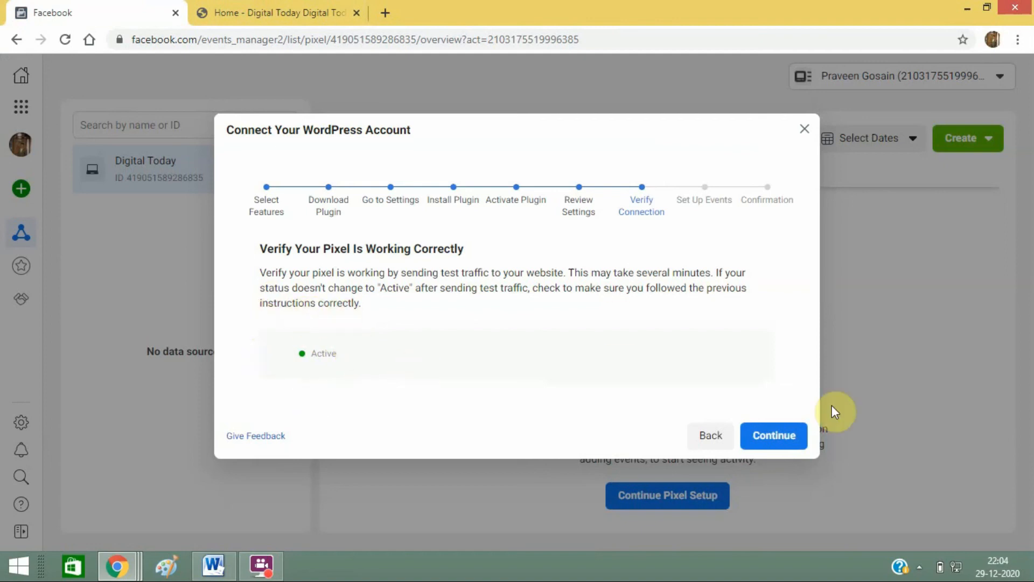
{"action": "left_click", "coordinate": [780, 434]}
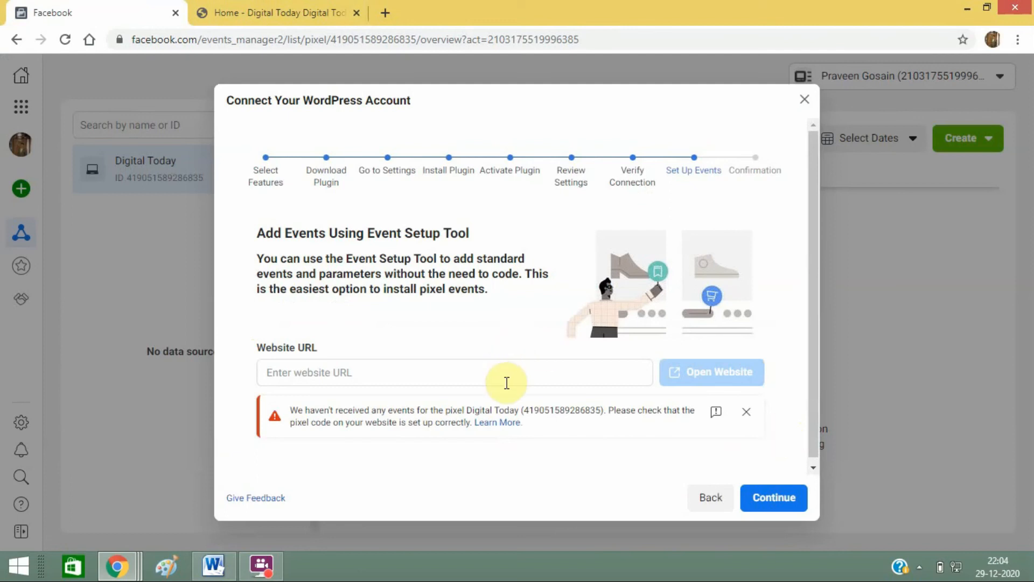
{"action": "left_click", "coordinate": [547, 372]}
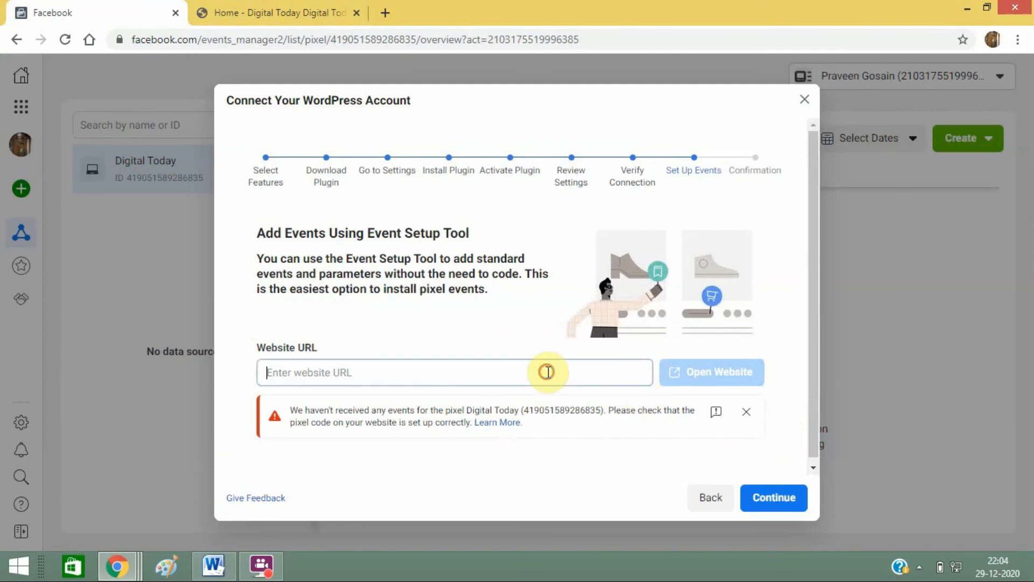
{"action": "key", "text": "ctrl+v"}
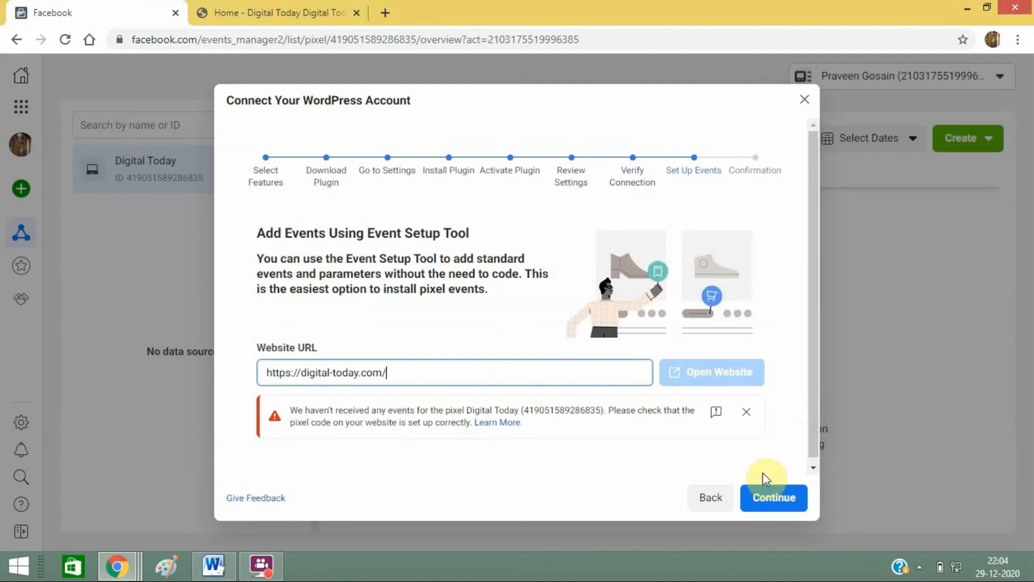
{"action": "left_click", "coordinate": [773, 496]}
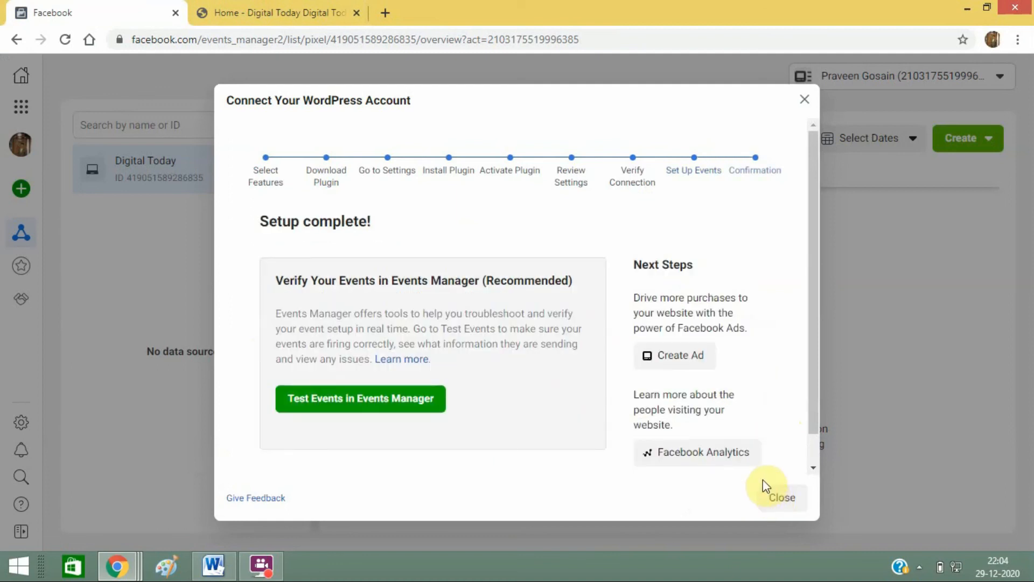
{"action": "left_click", "coordinate": [783, 497]}
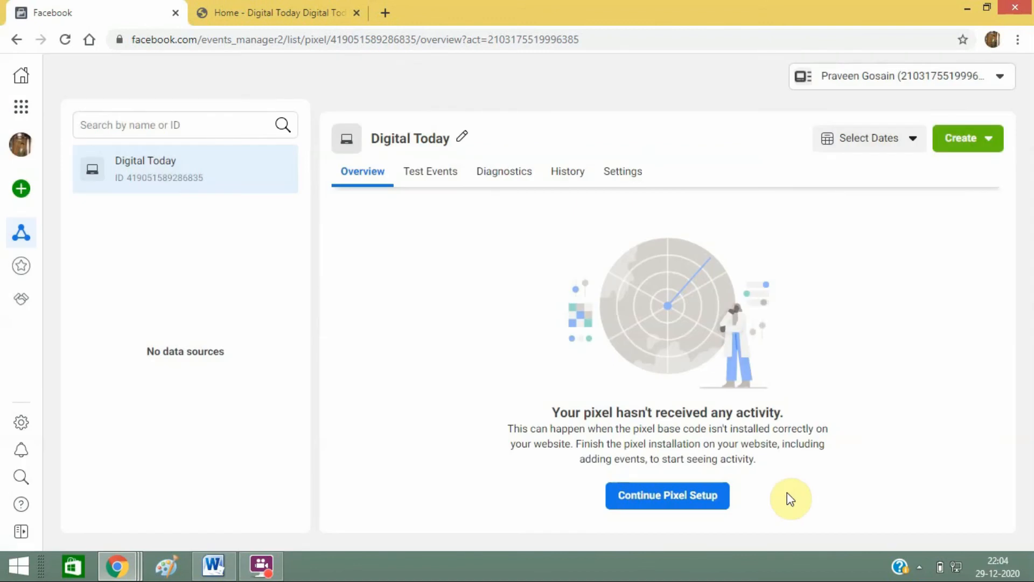
{"action": "left_click", "coordinate": [317, 7]}
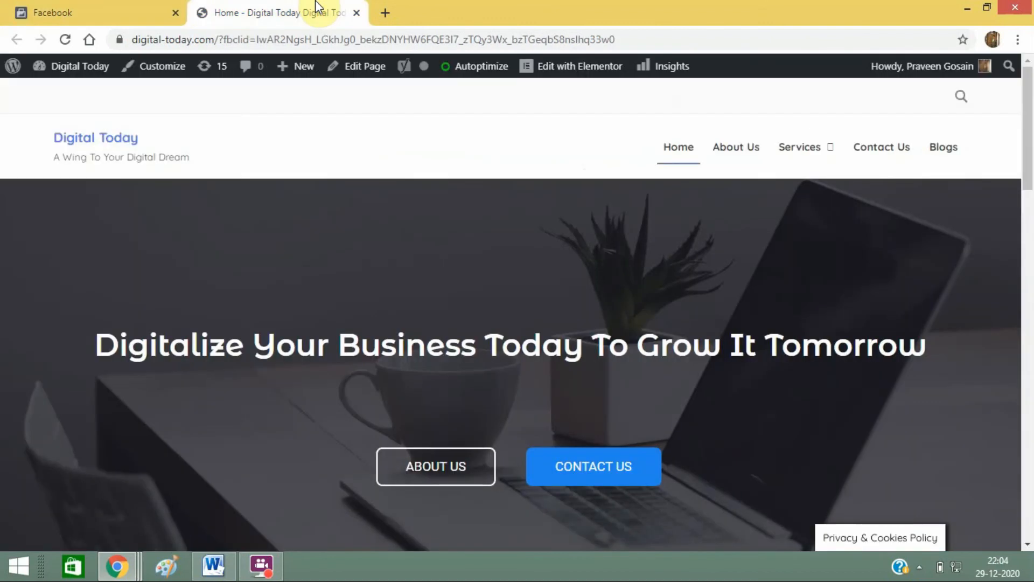
{"action": "left_click", "coordinate": [110, 6]}
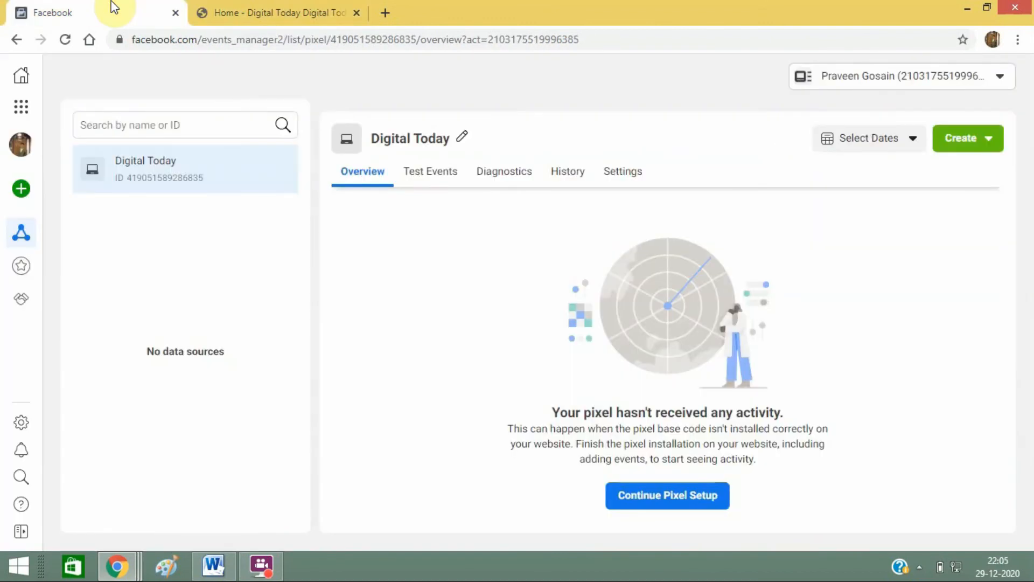
{"action": "left_click", "coordinate": [318, 6]}
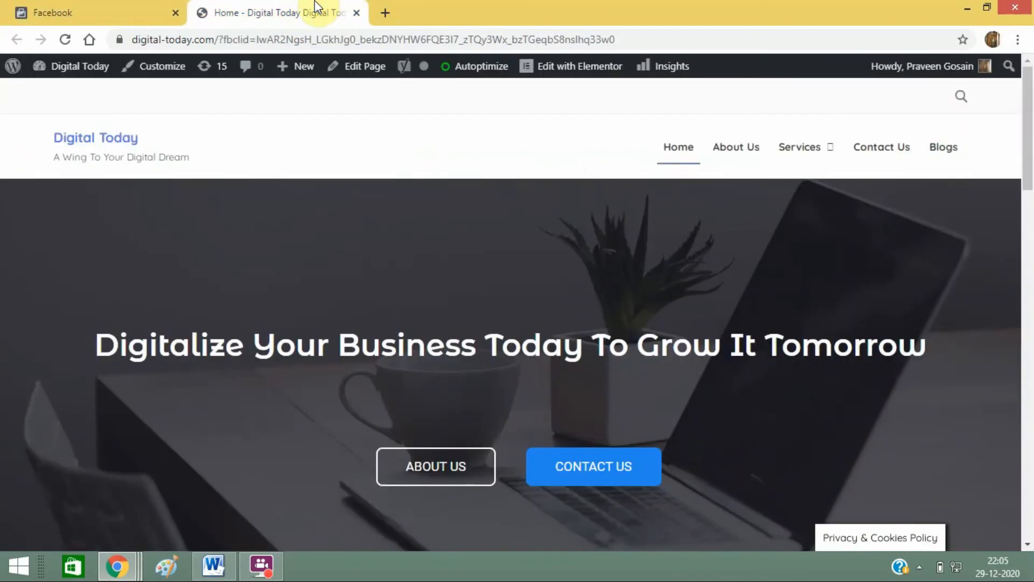
{"action": "left_click", "coordinate": [115, 6]}
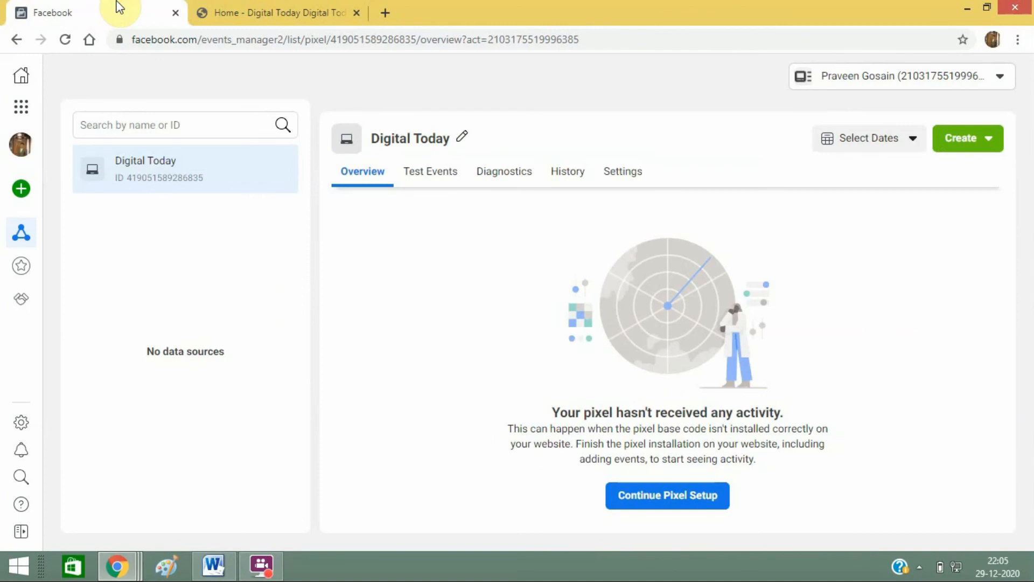
{"action": "left_click", "coordinate": [287, 6]}
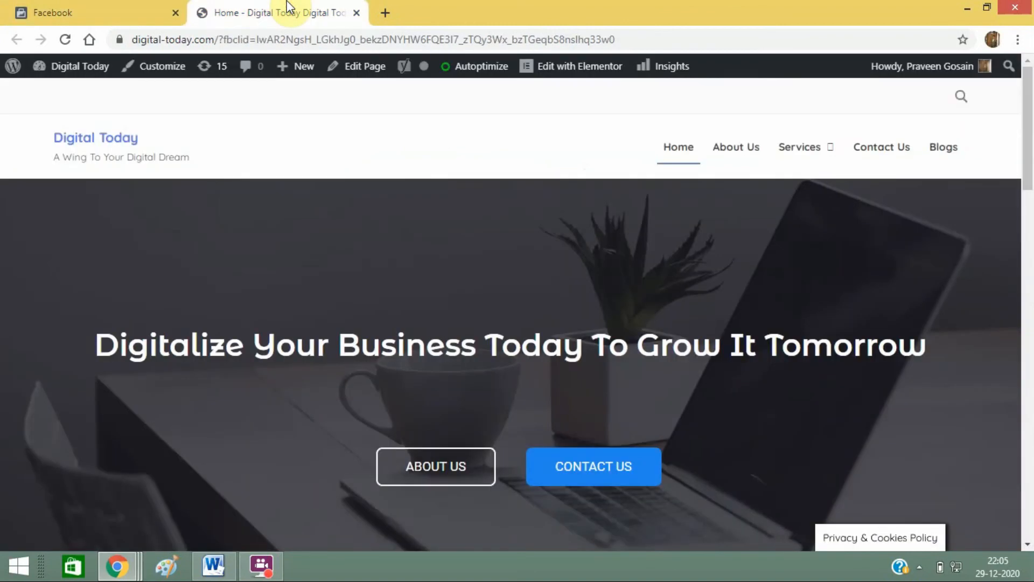